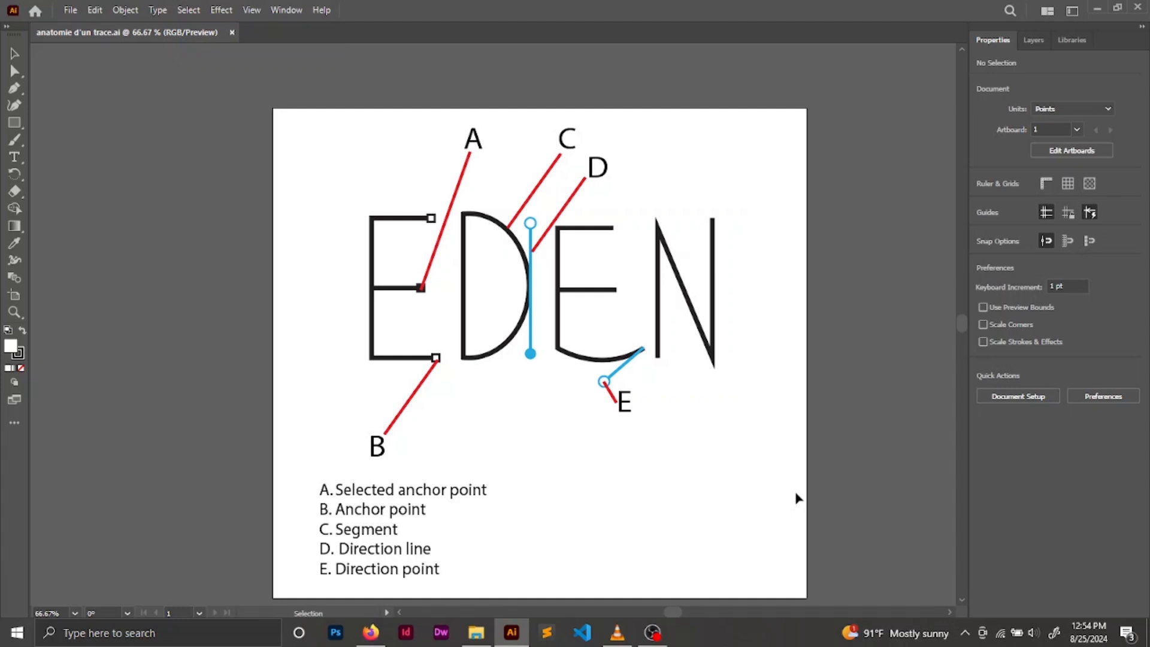
# Examine the EDEN path diagram and its callouts A to E against the legend below the lettering.
pyautogui.scroll(3, 515, 257)
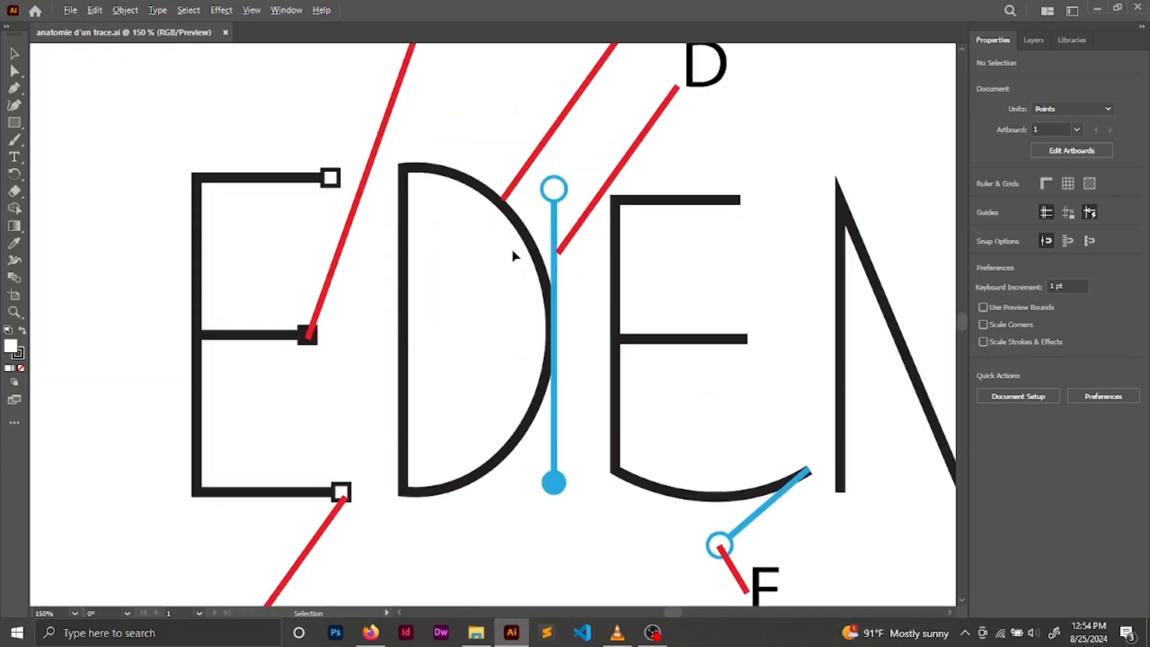
pyautogui.scroll(-1, 516, 250)
pyautogui.moveTo(539, 241); pyautogui.dragTo(489, 312)
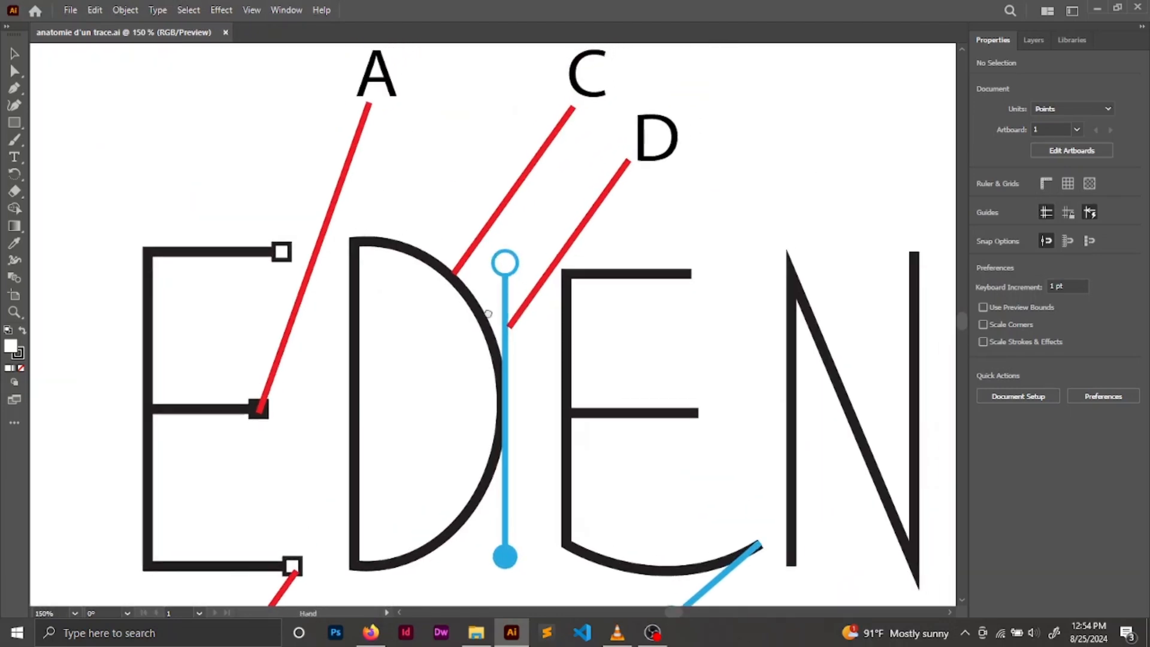
pyautogui.scroll(-2, 490, 305)
pyautogui.scroll(-1, 496, 296)
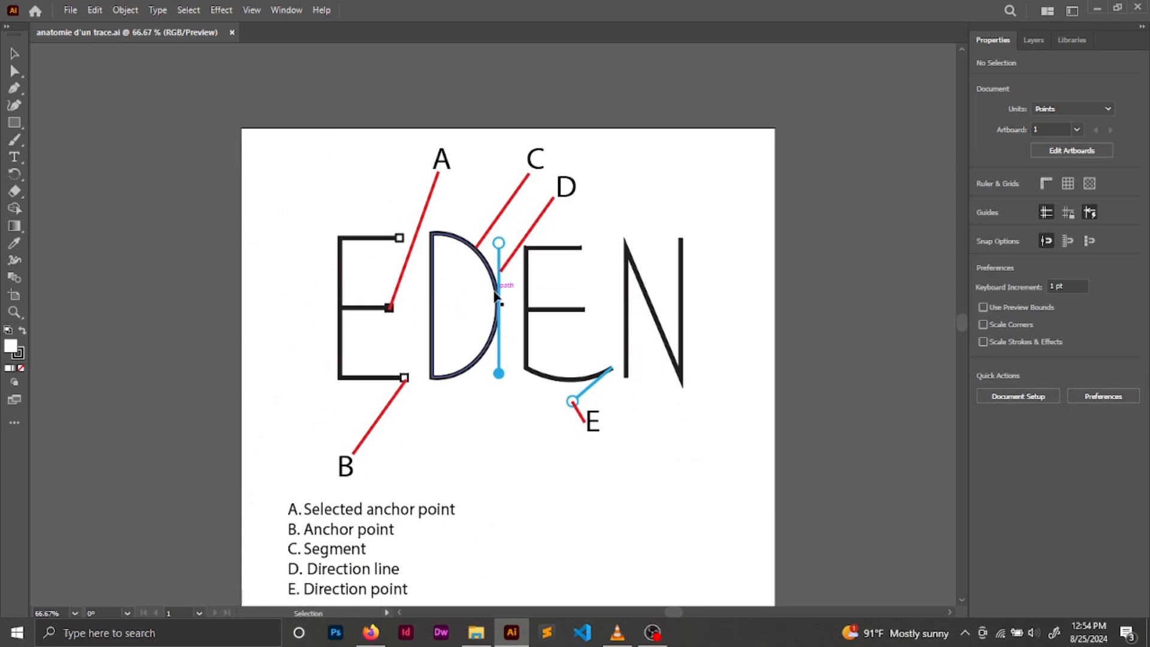
pyautogui.moveTo(423, 261); pyautogui.dragTo(464, 203)
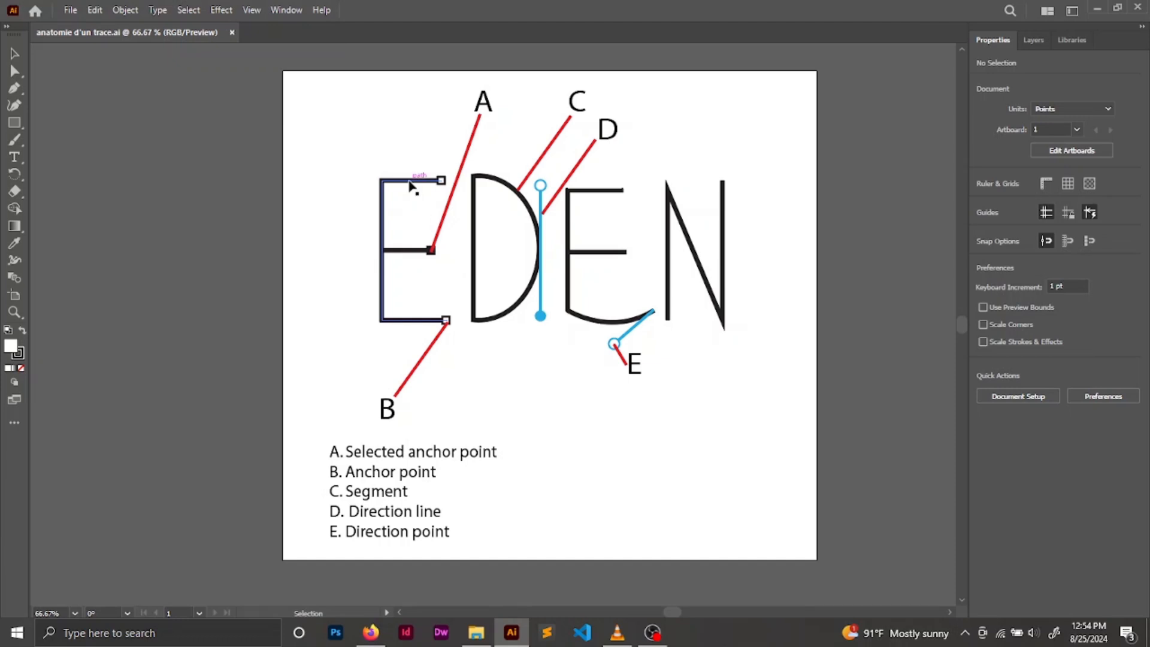
pyautogui.scroll(2, 395, 208)
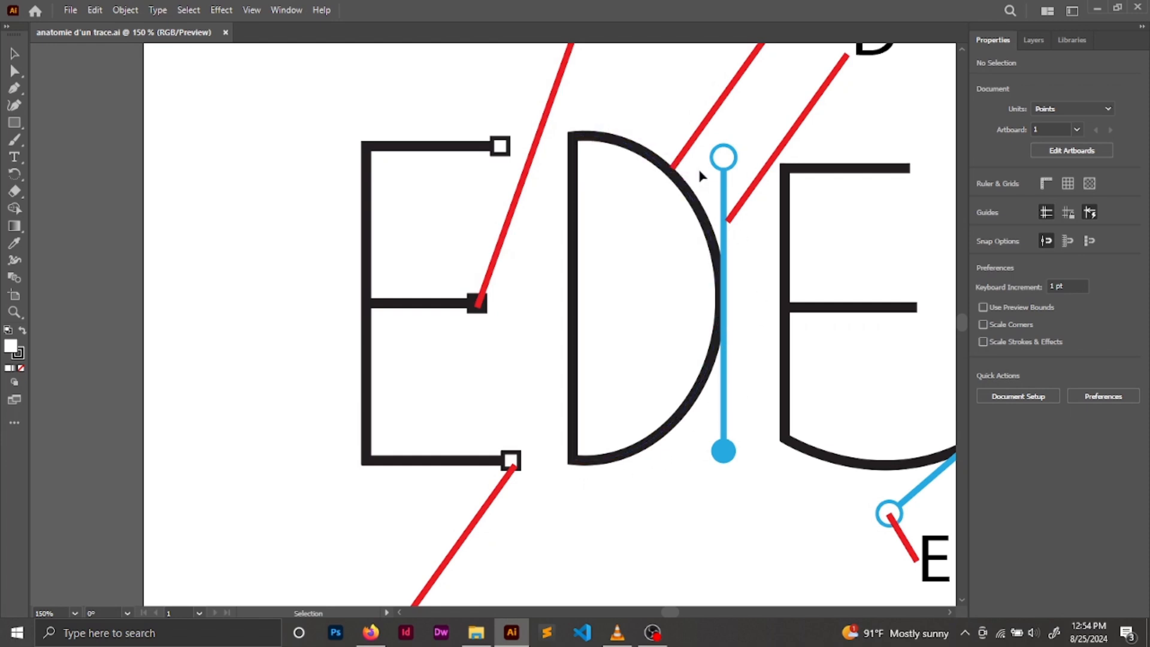
pyautogui.scroll(-1, 703, 176)
pyautogui.moveTo(700, 172); pyautogui.dragTo(517, 225)
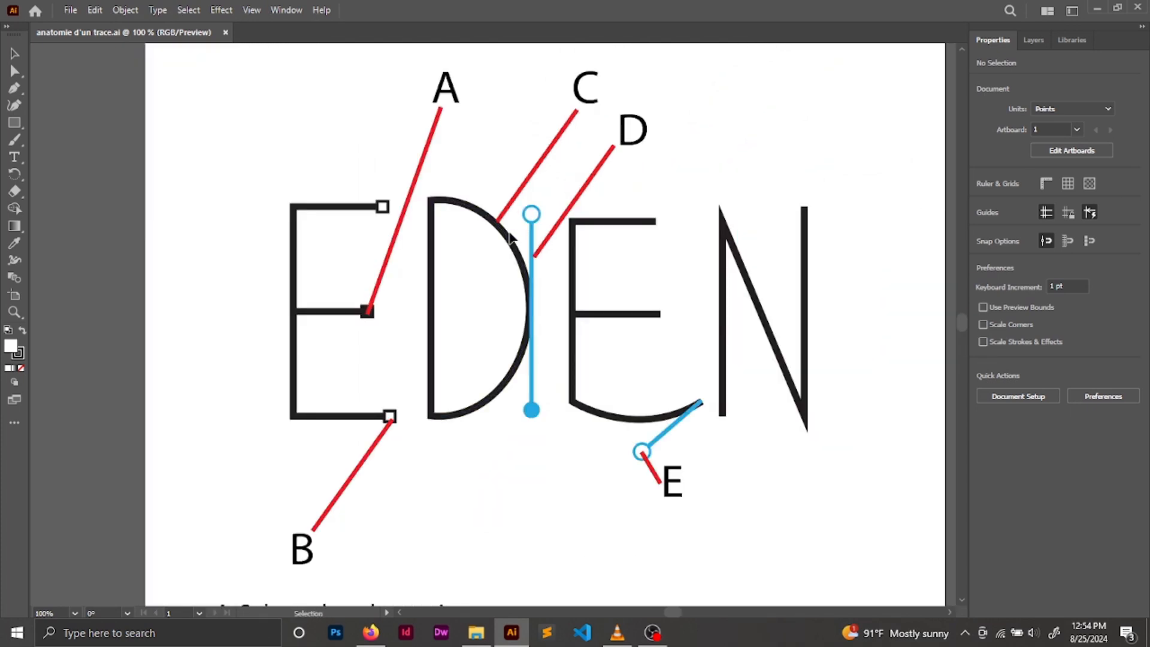
# Inspect the selected and unselected anchor points at the ends of the first E's arms, marked A and B.
pyautogui.scroll(1, 382, 207)
pyautogui.scroll(1, 381, 207)
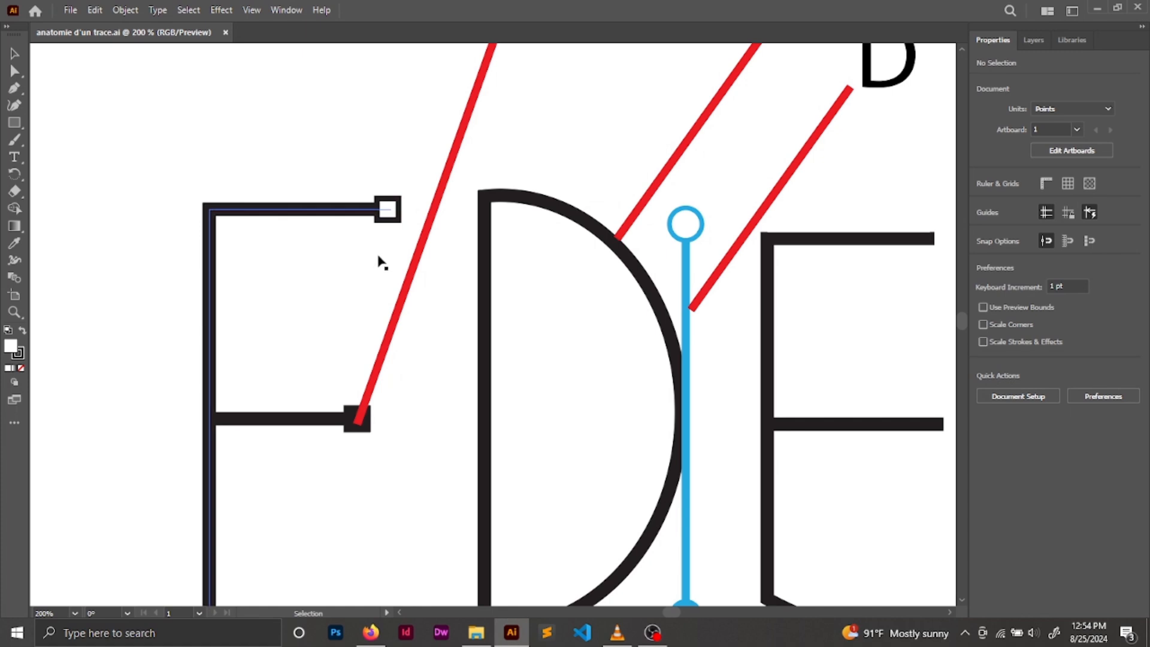
pyautogui.scroll(-1, 391, 216)
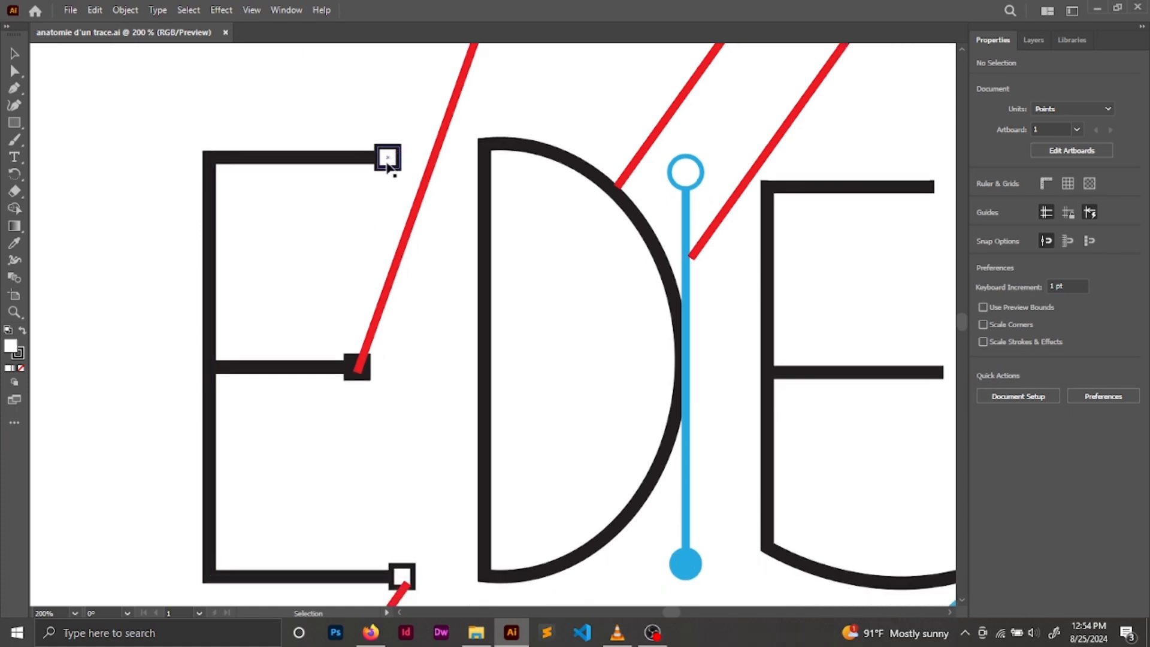
pyautogui.scroll(-2, 405, 360)
pyautogui.scroll(-1, 405, 360)
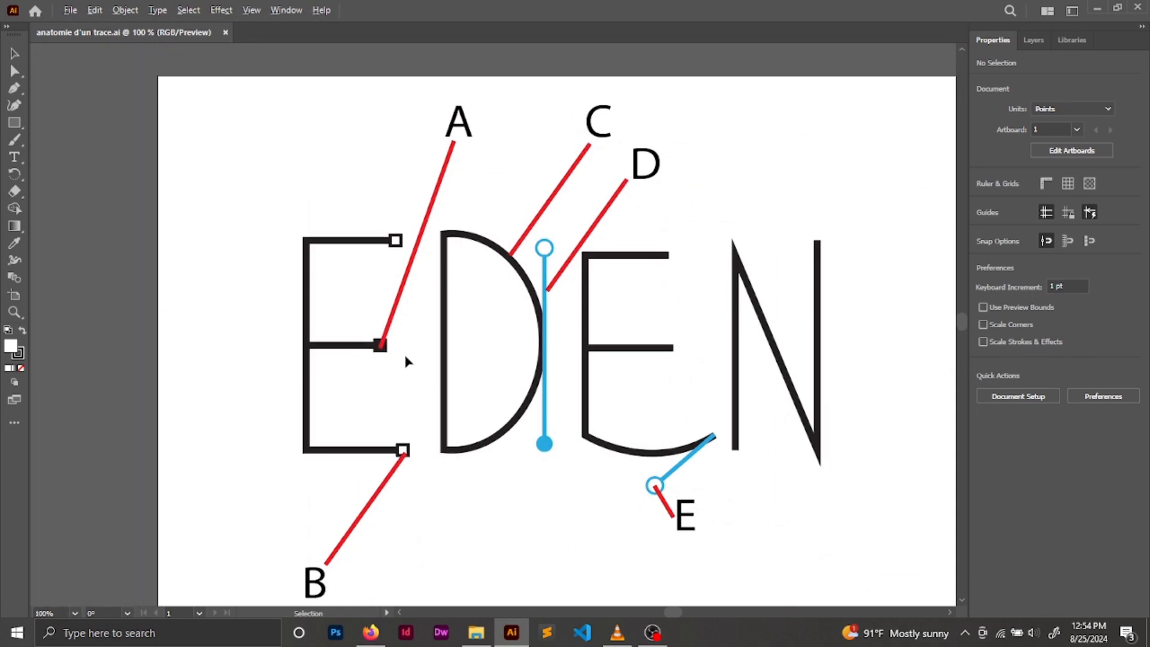
pyautogui.scroll(-1, 405, 359)
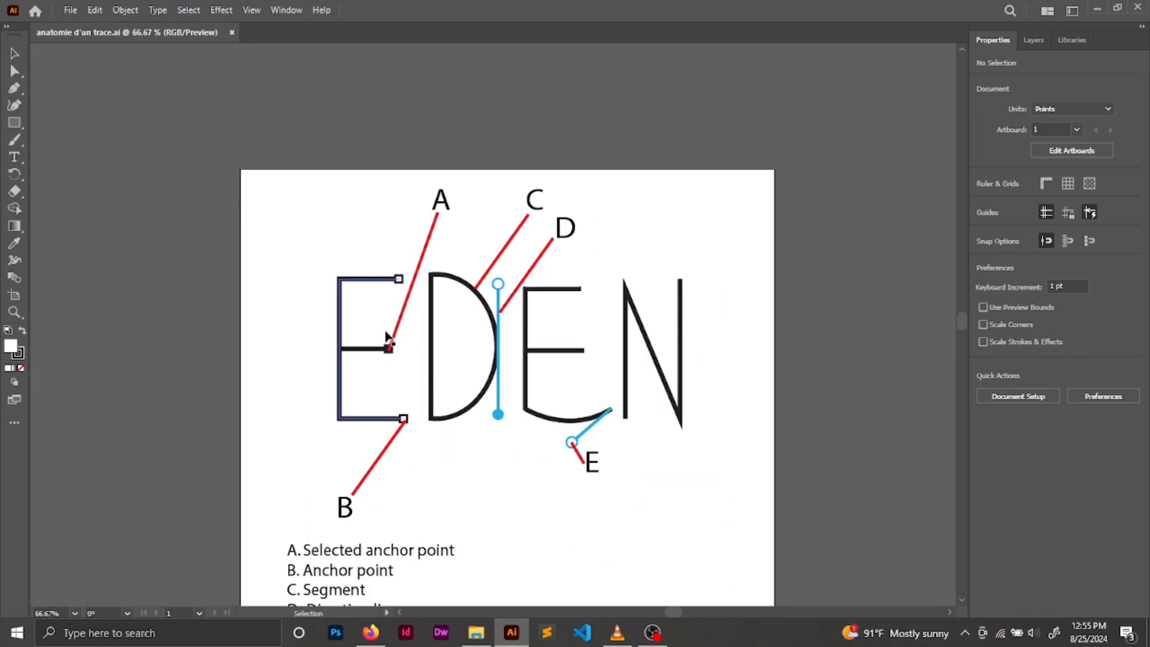
pyautogui.moveTo(424, 396); pyautogui.dragTo(410, 311)
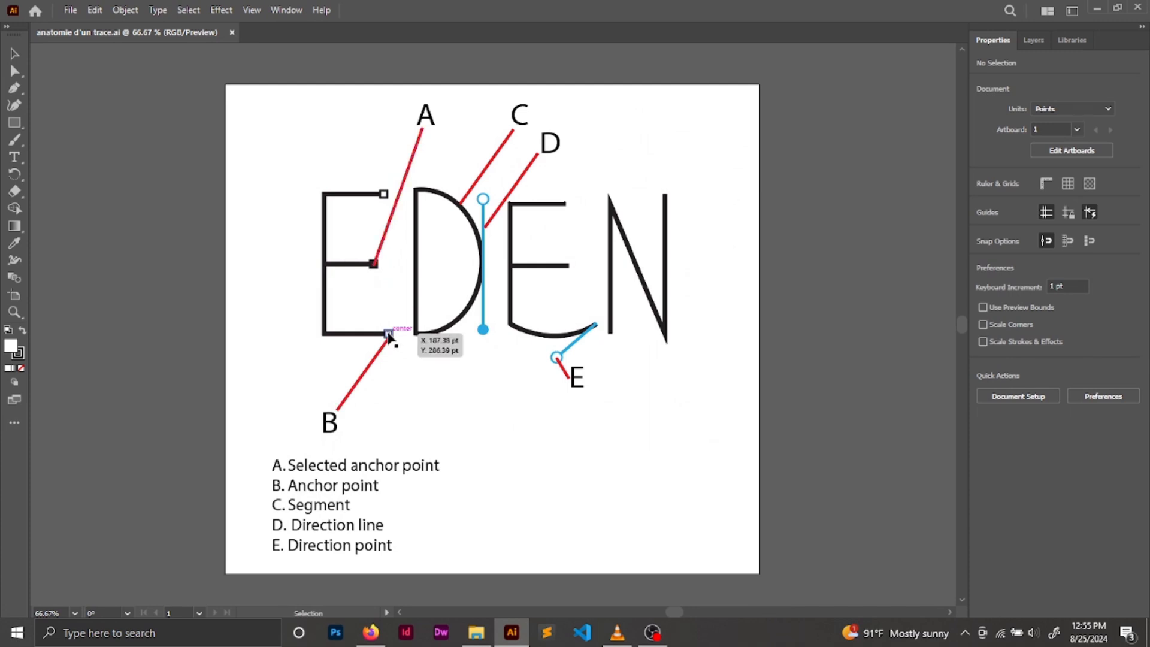
pyautogui.scroll(6, 389, 338)
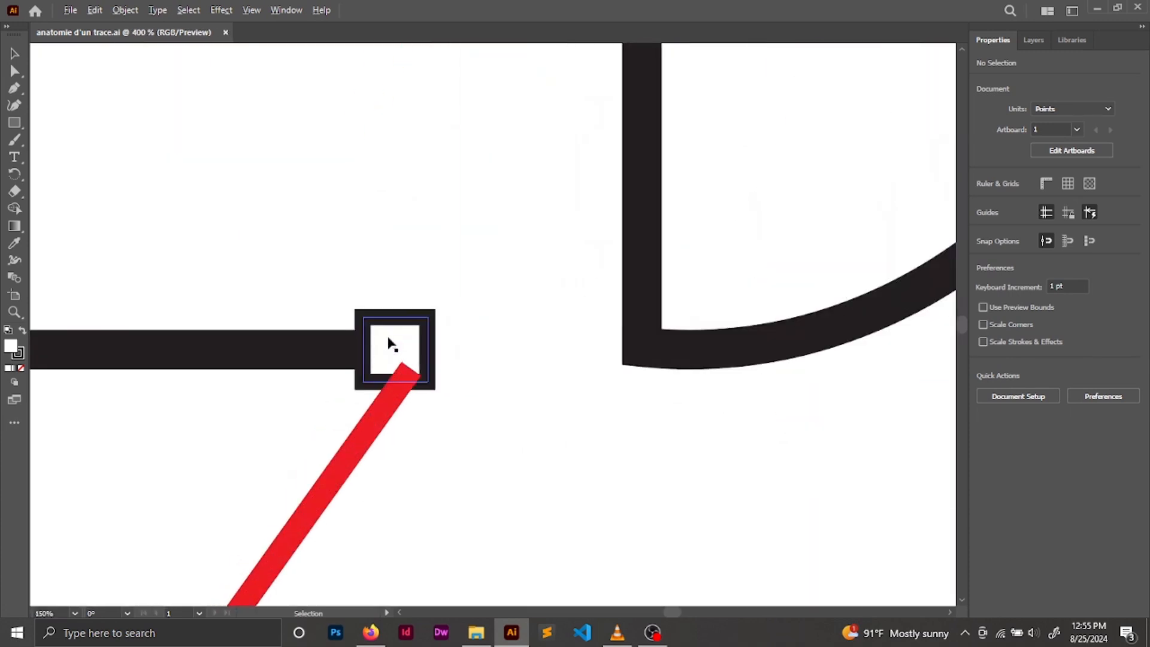
pyautogui.scroll(-6, 397, 357)
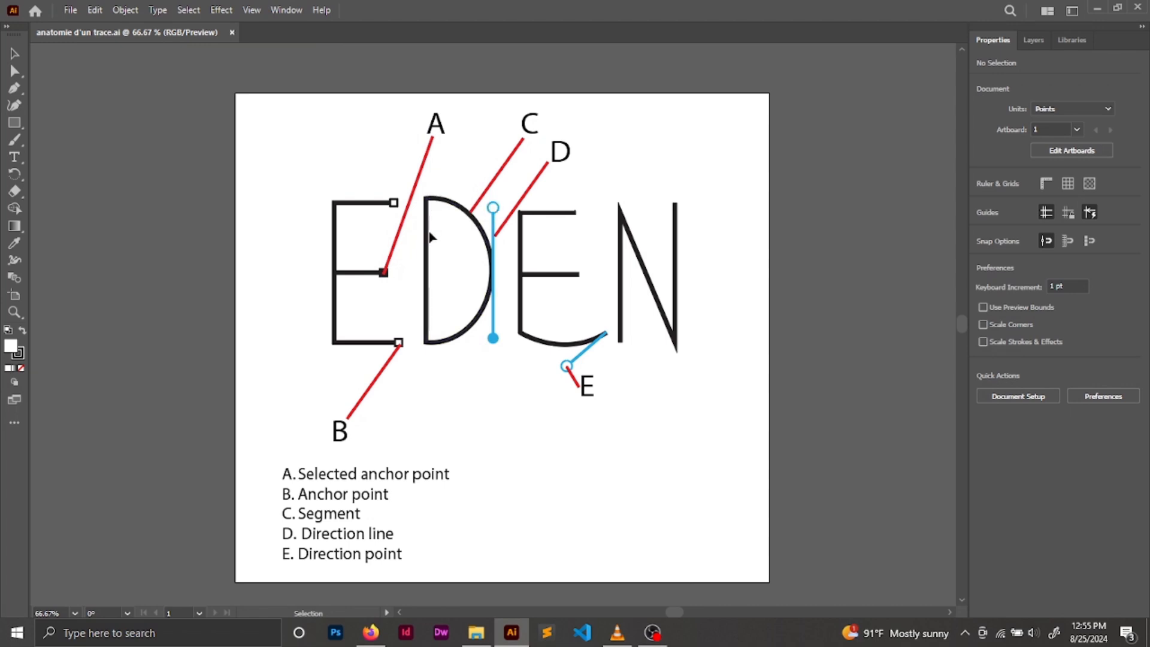
# Inspect the first E's corners and straight segments, and the D's curved segment with its direction line.
pyautogui.scroll(2, 417, 366)
pyautogui.scroll(4, 414, 354)
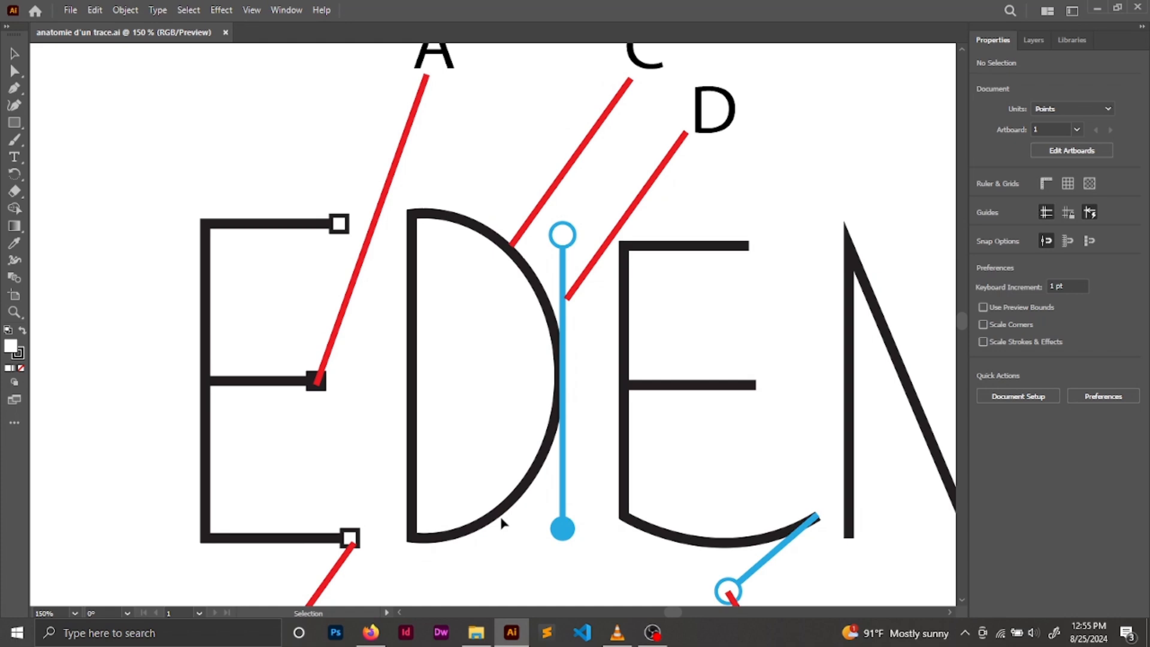
pyautogui.scroll(-1, 245, 217)
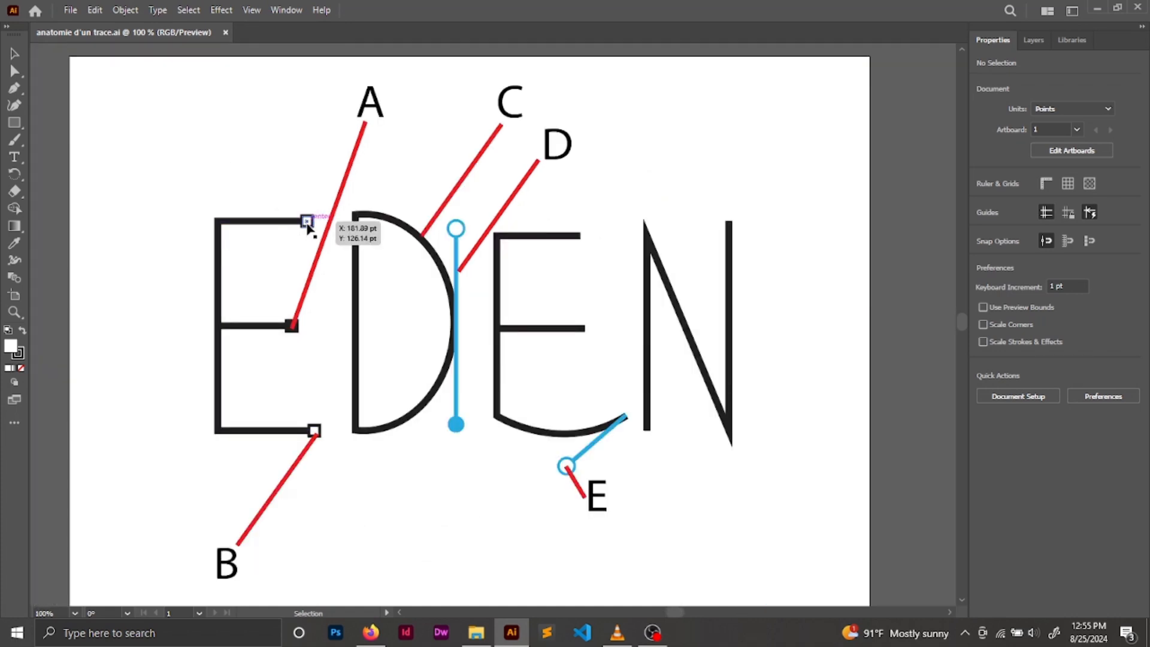
pyautogui.scroll(2, 304, 192)
pyautogui.moveTo(279, 267); pyautogui.dragTo(333, 169)
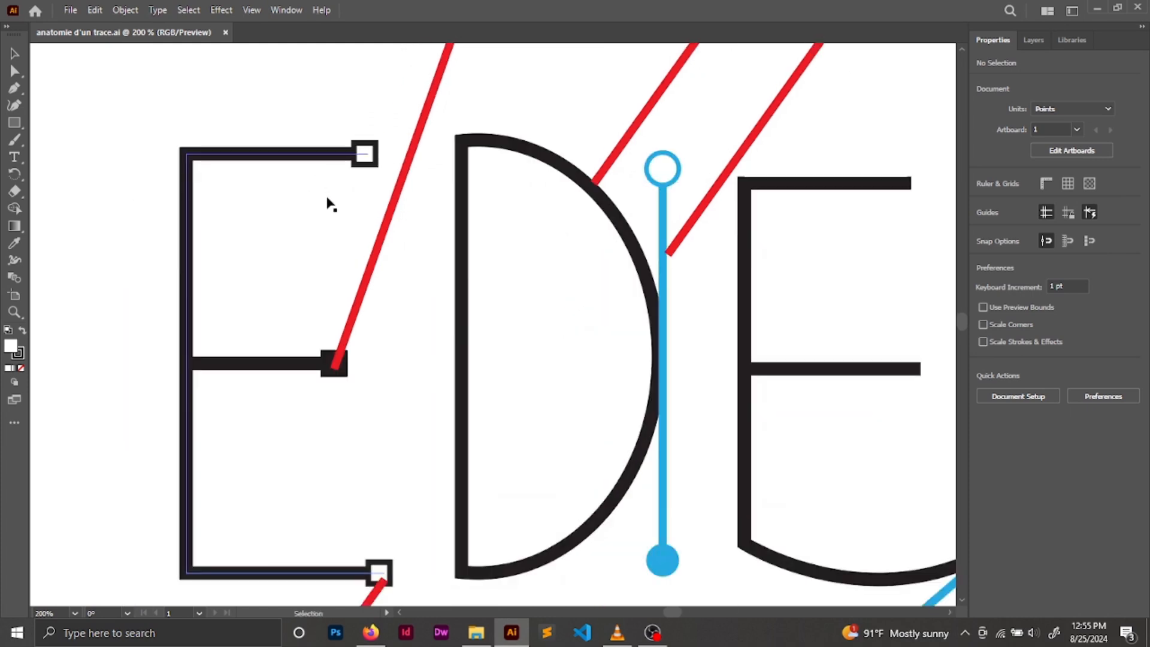
pyautogui.scroll(-2, 367, 193)
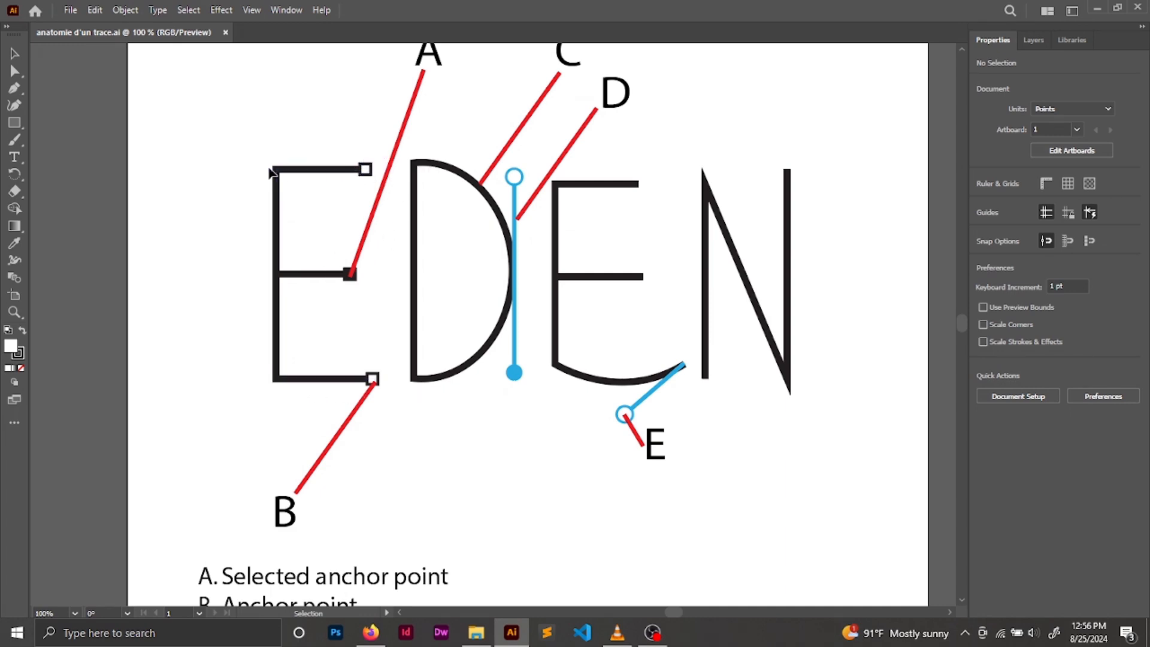
pyautogui.scroll(3, 288, 170)
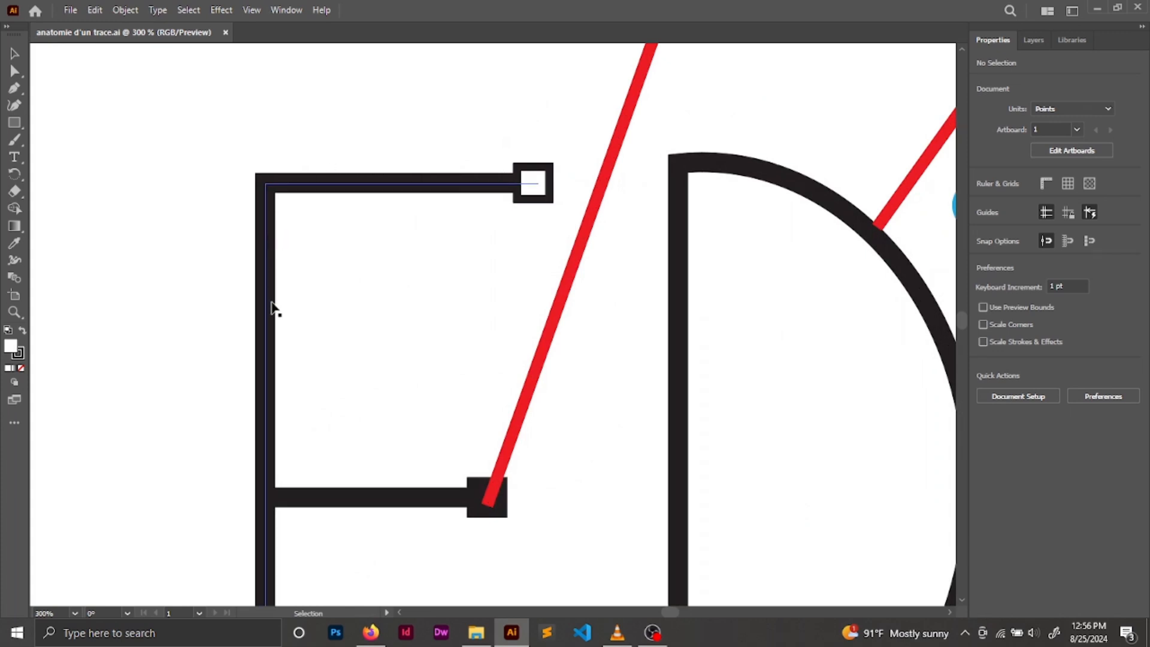
pyautogui.moveTo(257, 318); pyautogui.dragTo(280, 18)
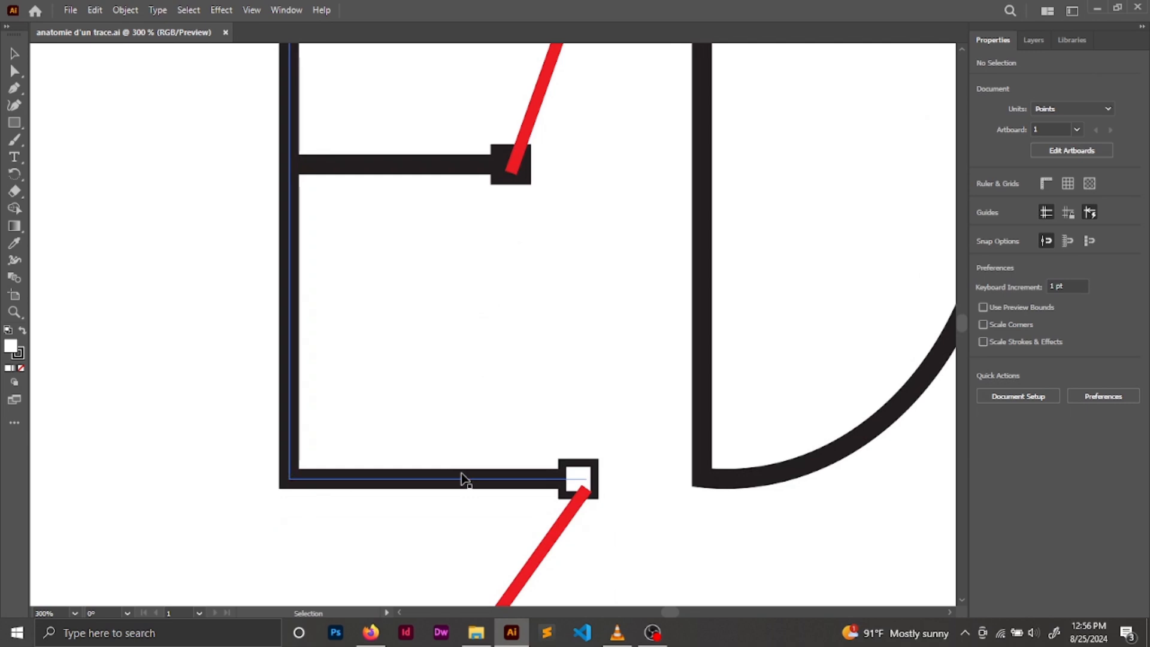
pyautogui.scroll(-3, 457, 479)
pyautogui.moveTo(405, 466); pyautogui.dragTo(337, 461)
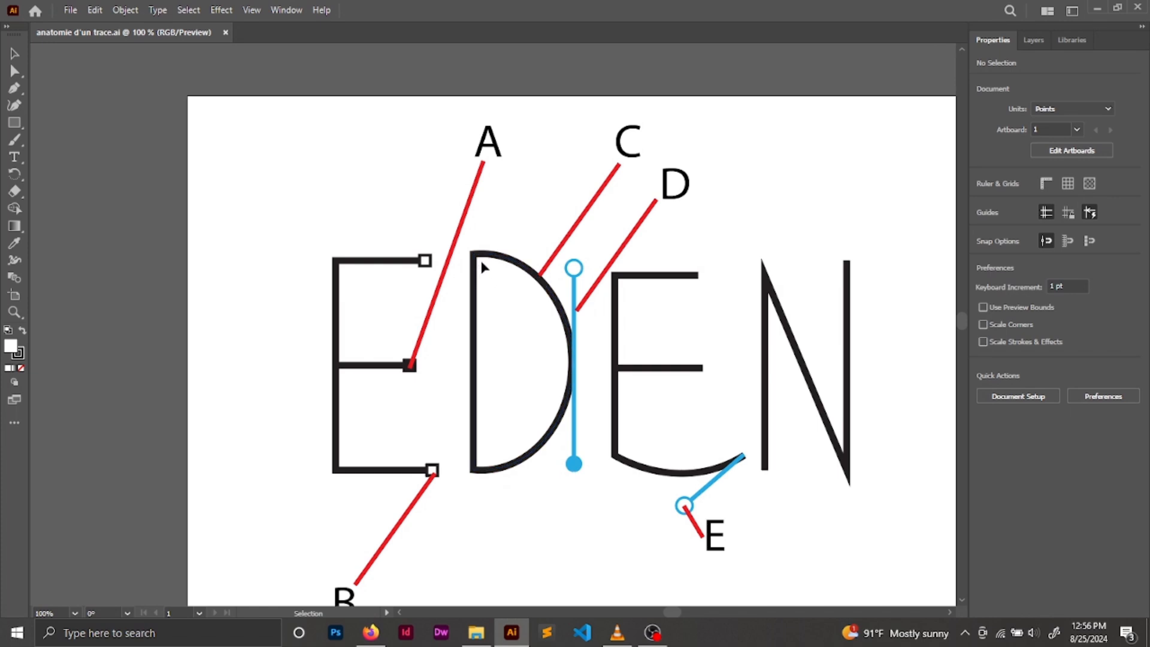
pyautogui.scroll(3, 481, 263)
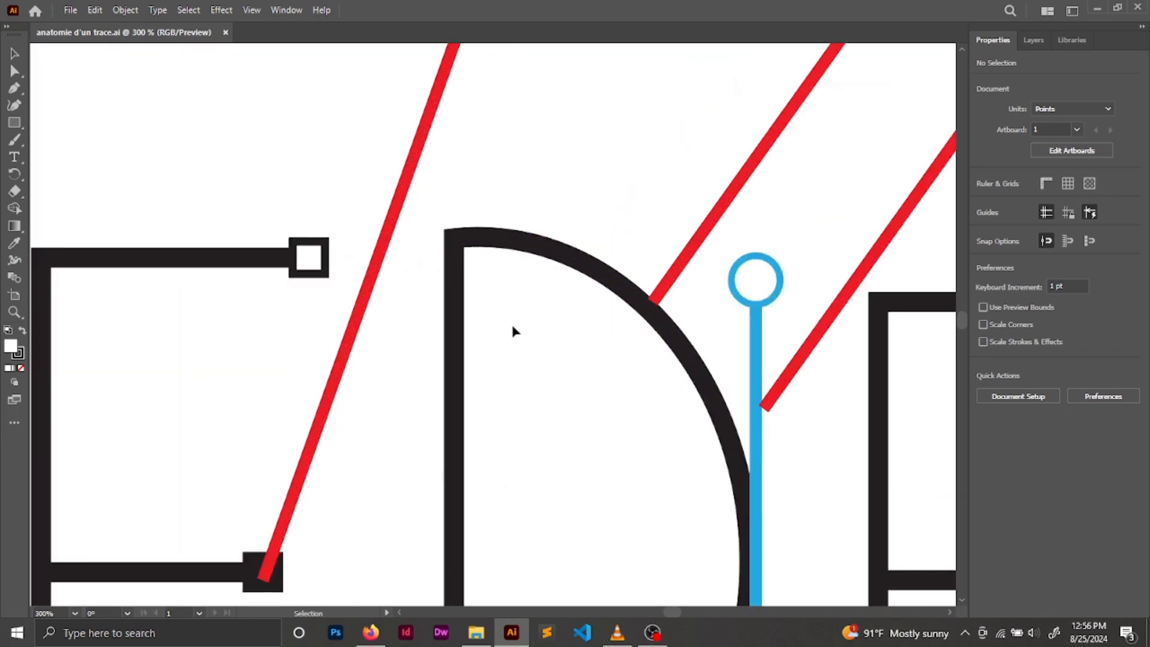
pyautogui.moveTo(514, 331); pyautogui.dragTo(444, 184)
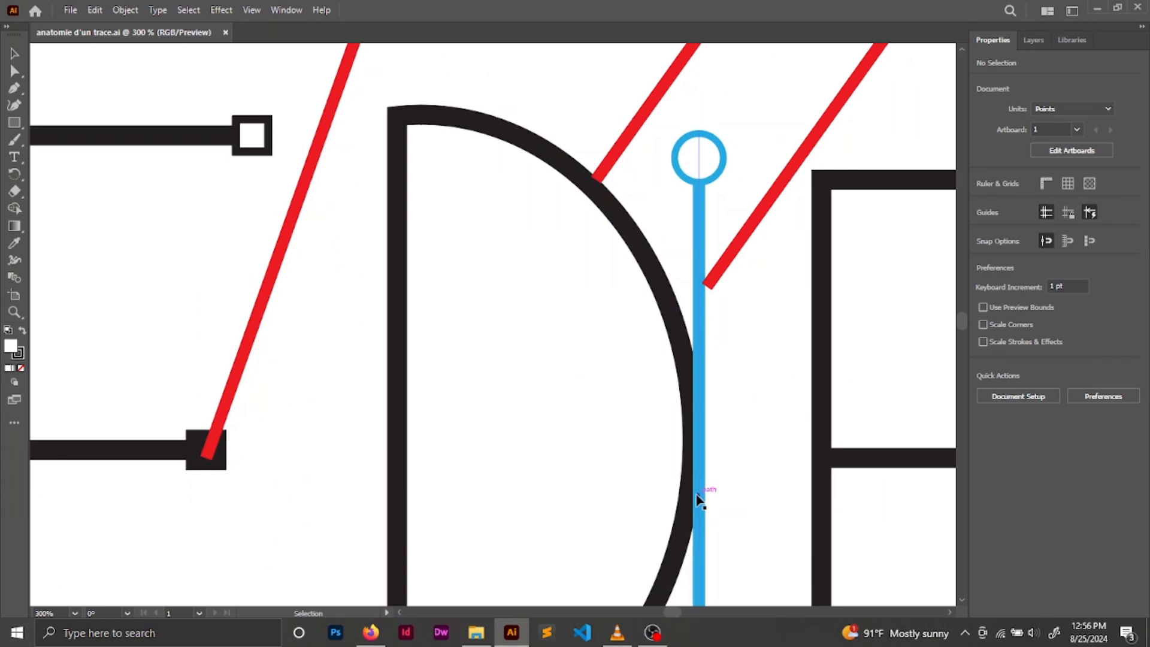
pyautogui.scroll(-2, 712, 465)
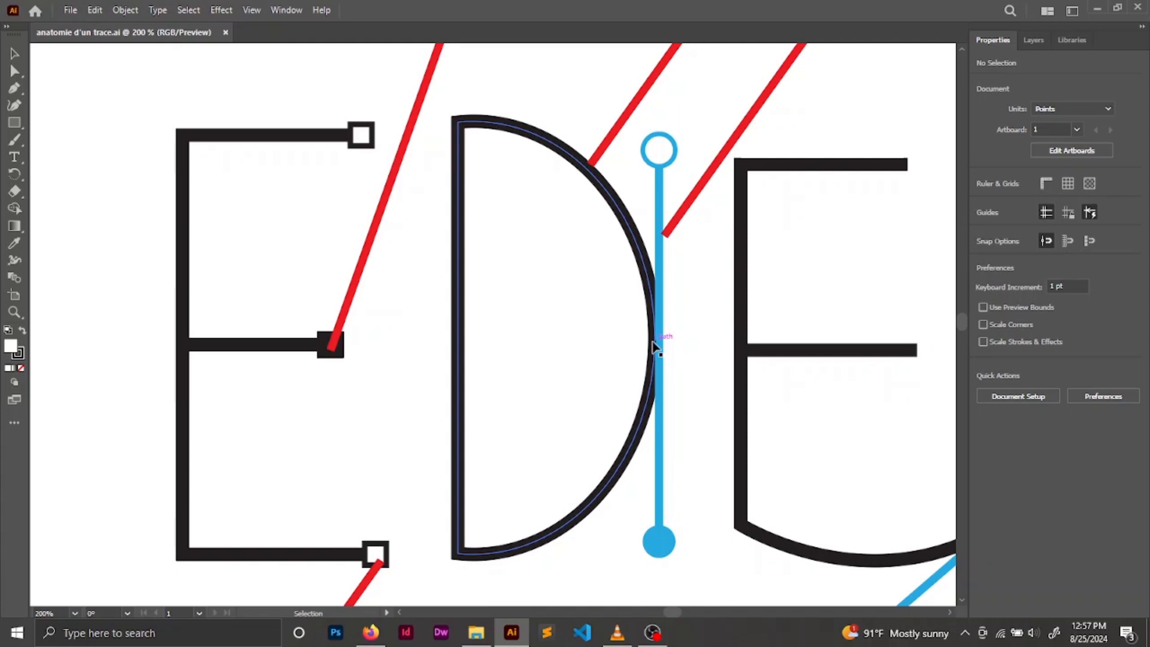
# Turn the first E's upper-left corner into a smooth curve with the Anchor Point tool and convert it back to a sharp corner.
pyautogui.click(185, 146)
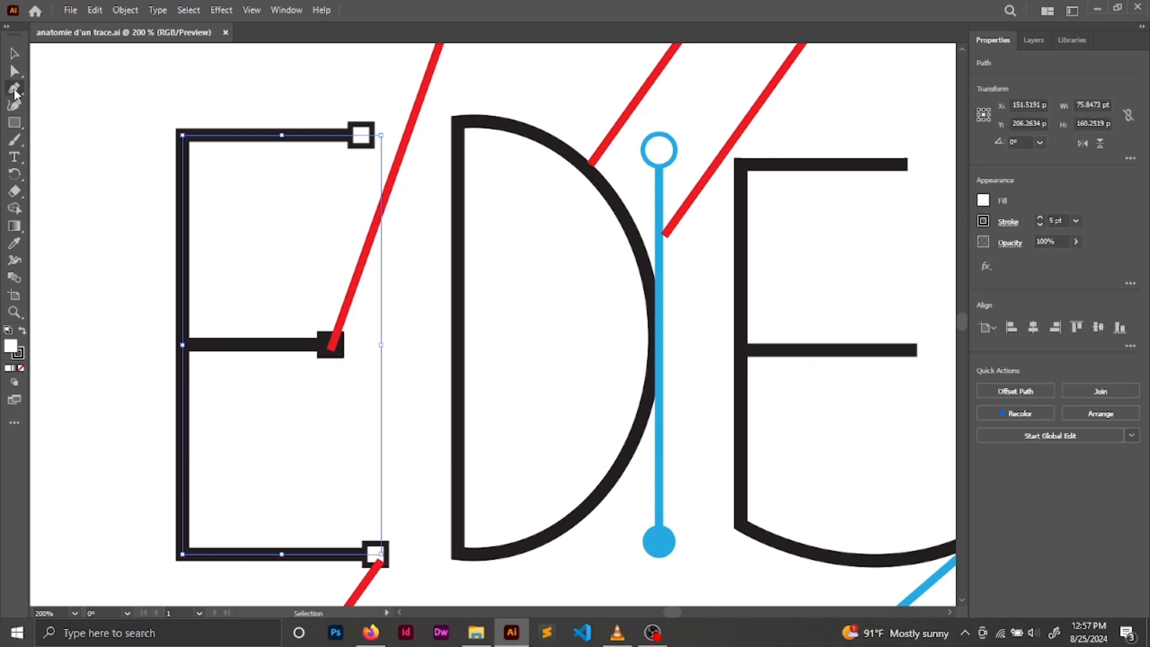
pyautogui.click(14, 89)
pyautogui.click(14, 88)
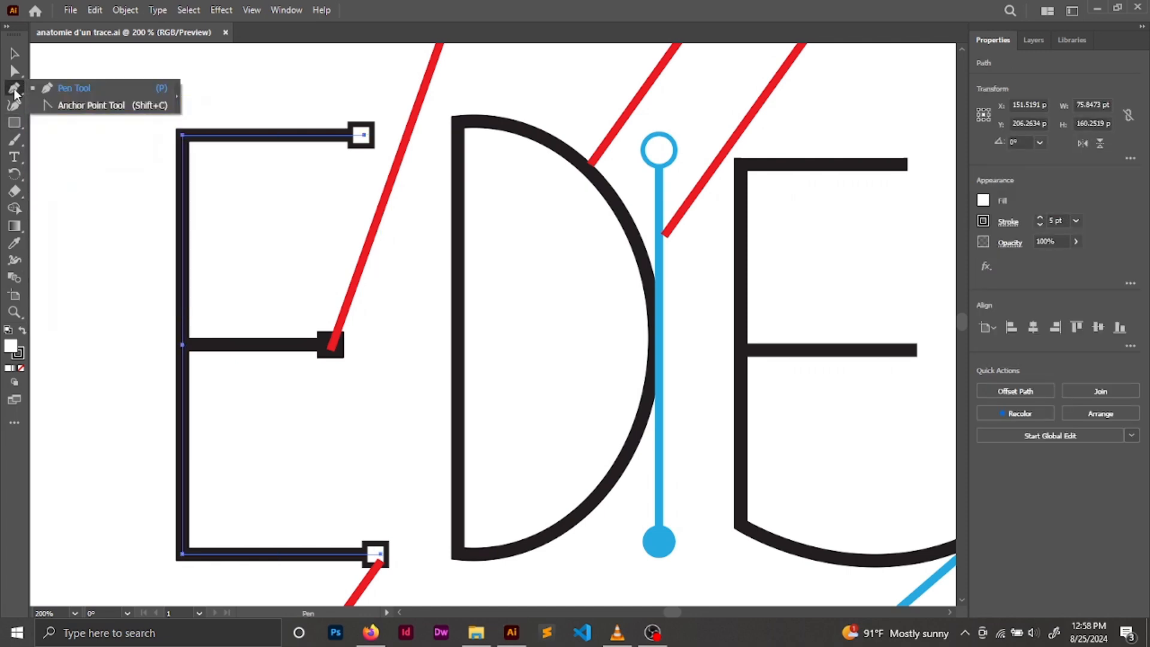
pyautogui.click(63, 106)
pyautogui.moveTo(183, 136); pyautogui.dragTo(311, 77)
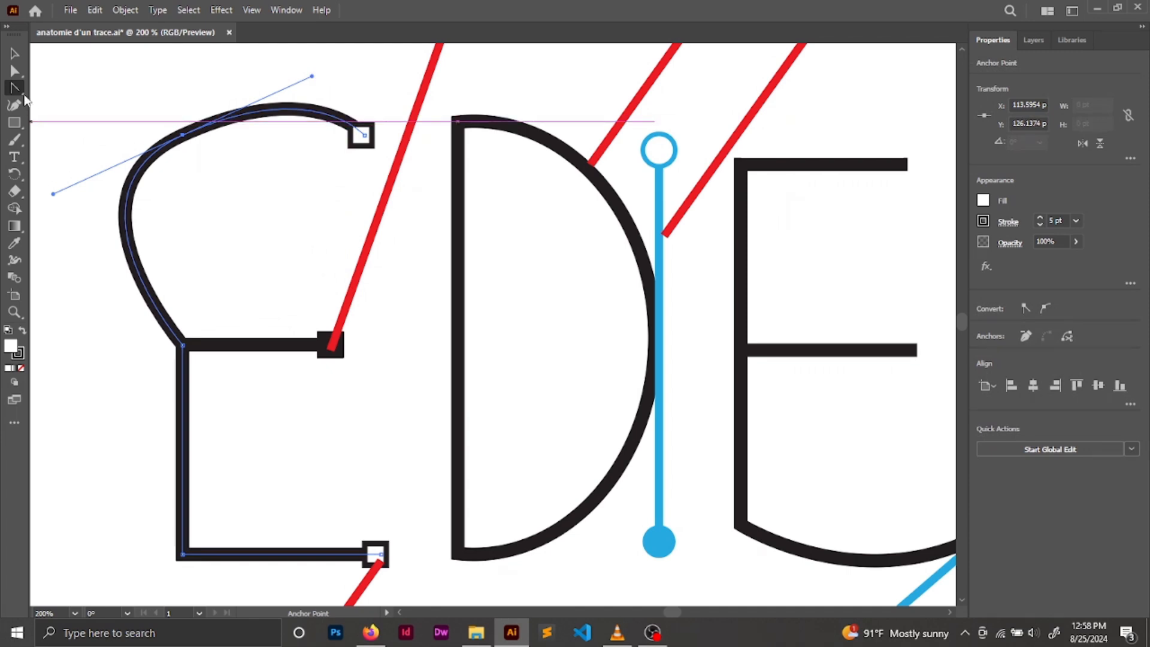
pyautogui.click(183, 137)
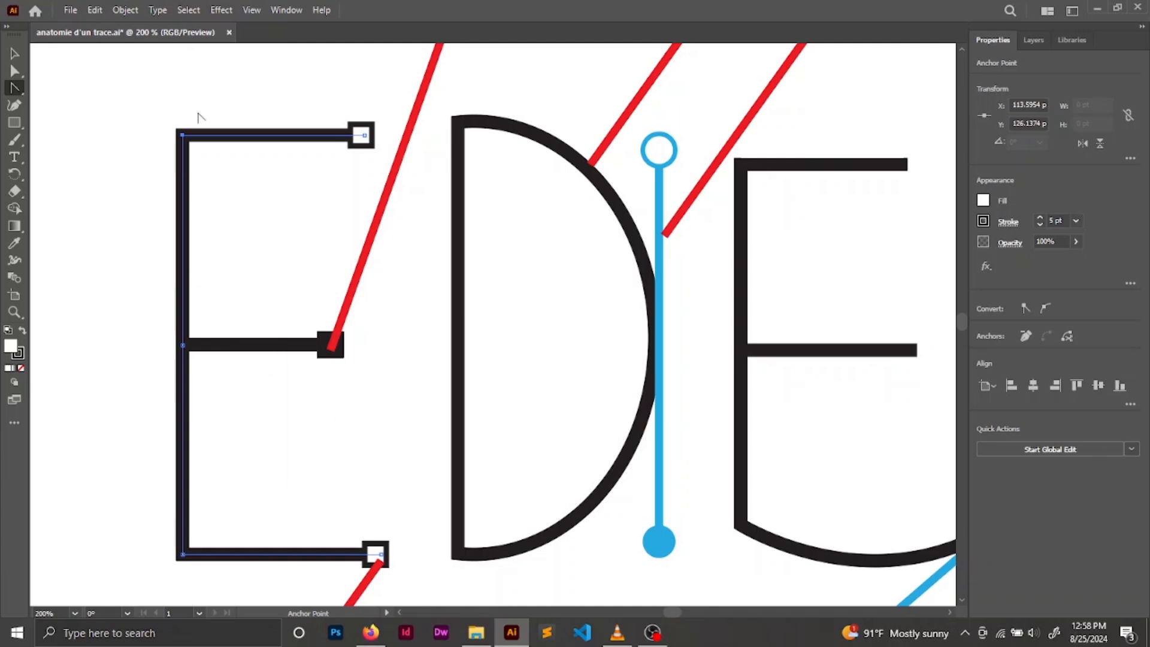
# Move the second E's middle bar to the right so it separates from the vertical stem.
pyautogui.click(14, 53)
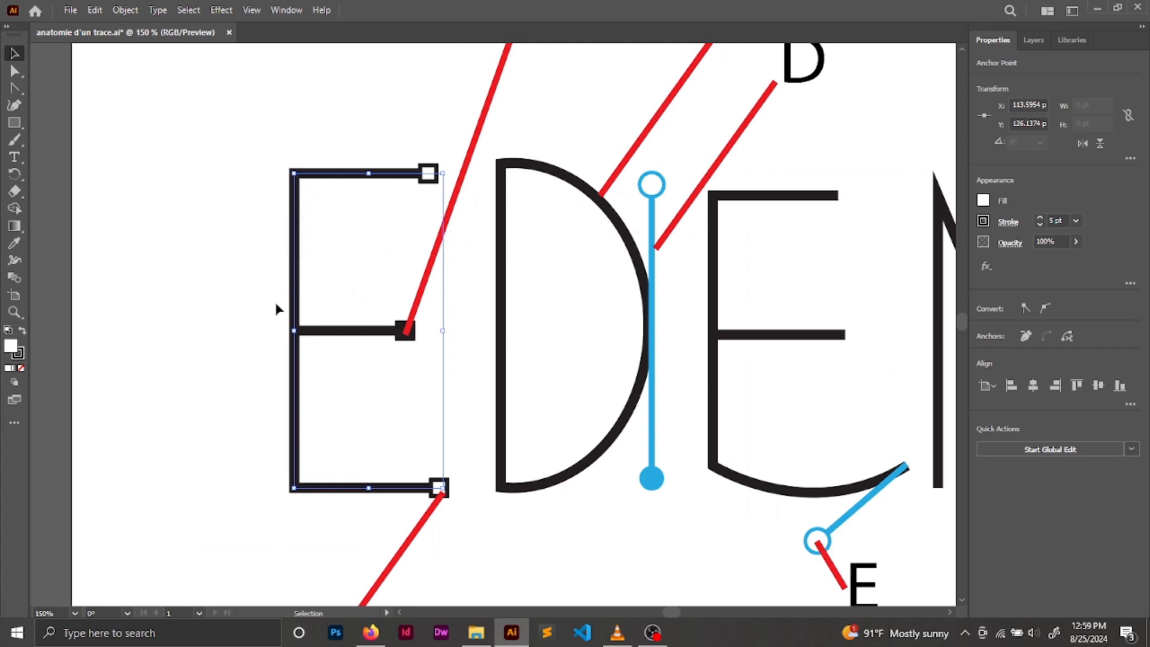
pyautogui.moveTo(767, 403); pyautogui.dragTo(486, 382)
pyautogui.scroll(2, 461, 220)
pyautogui.click(593, 192)
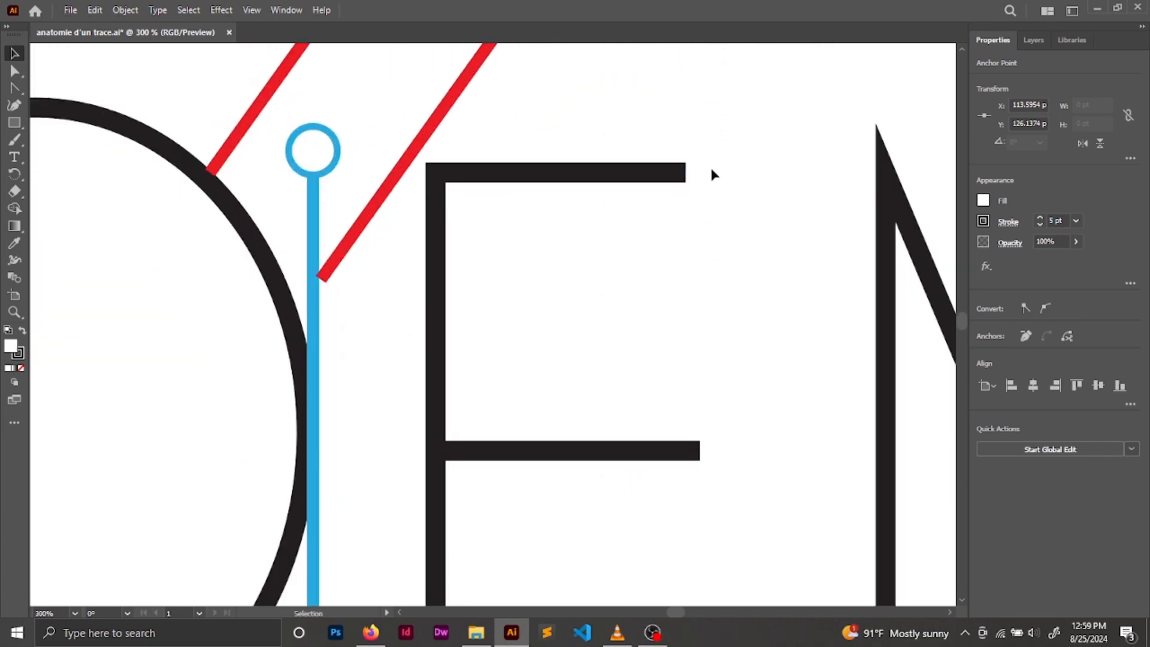
pyautogui.scroll(-5, 427, 418)
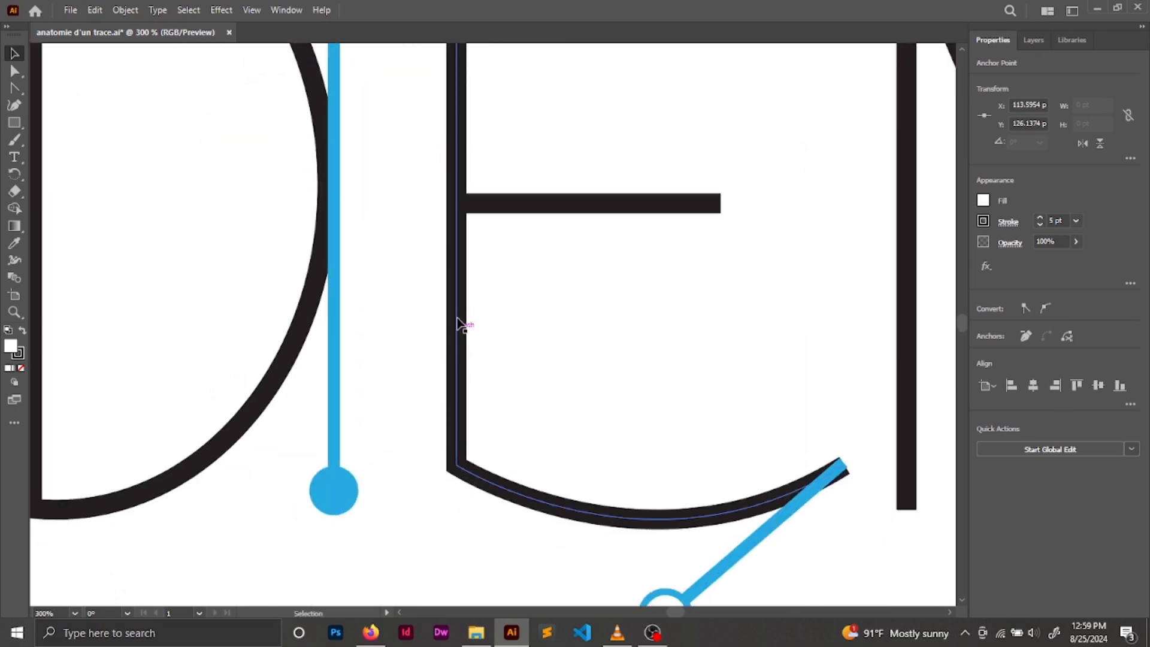
pyautogui.scroll(2, 462, 324)
pyautogui.scroll(-1, 470, 336)
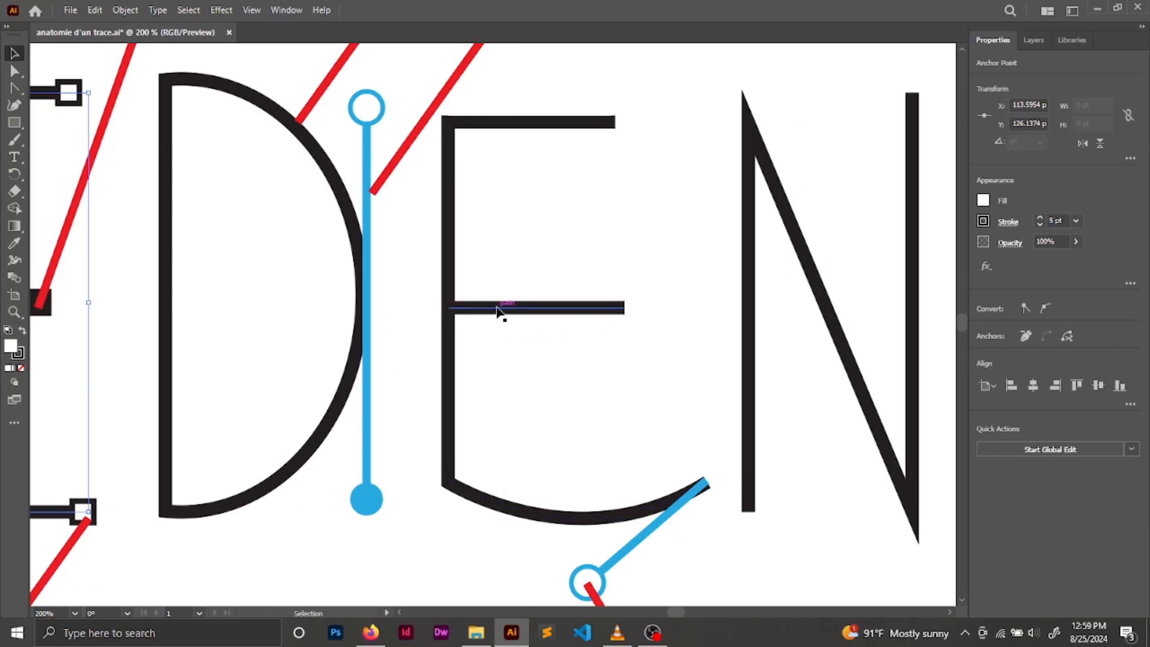
pyautogui.moveTo(504, 310); pyautogui.dragTo(542, 307)
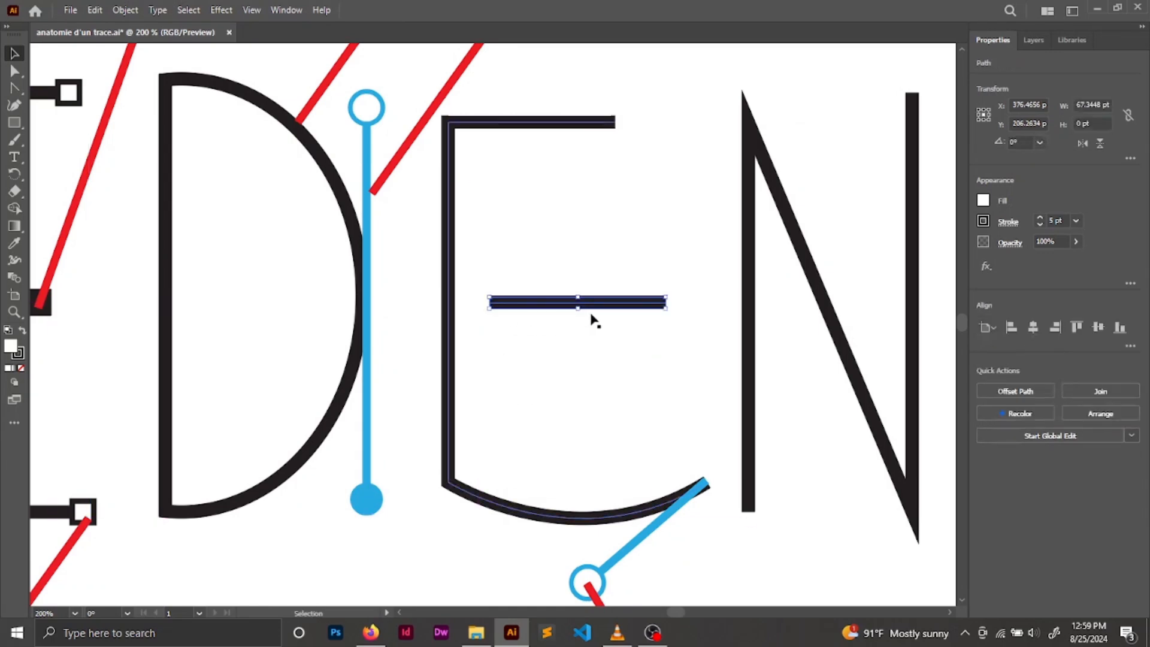
# Draw a two-point path with the Pen tool below the N, pulling direction handles from the second point to curve it.
pyautogui.moveTo(471, 291); pyautogui.dragTo(238, 152)
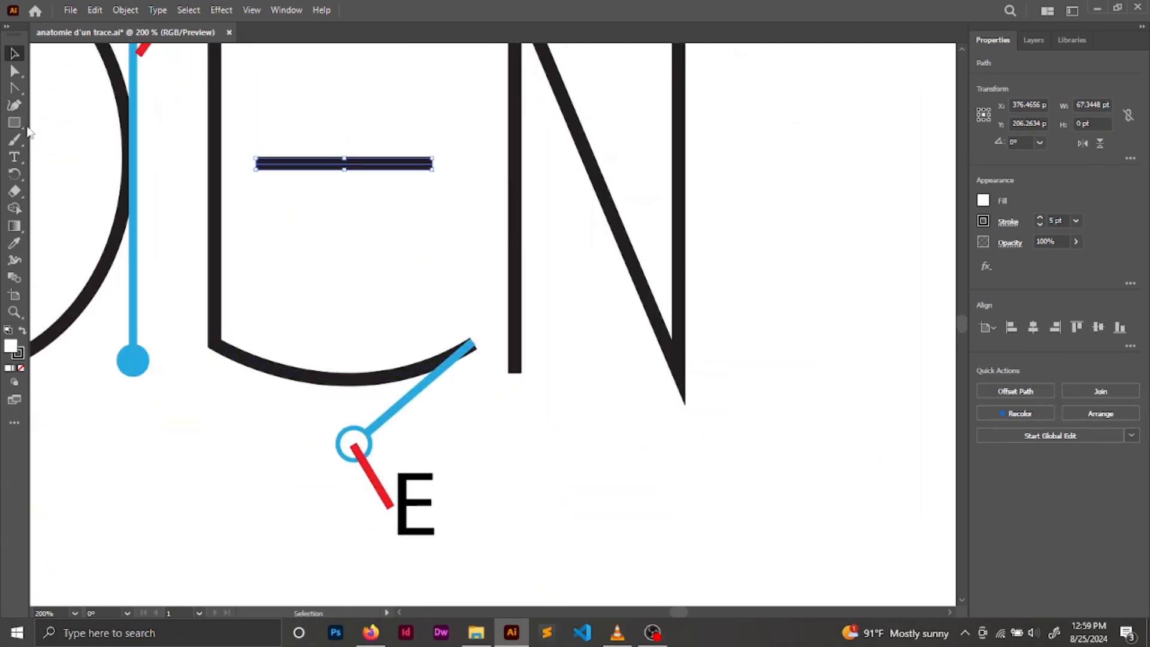
pyautogui.press('p')
pyautogui.click(529, 469)
pyautogui.moveTo(784, 539); pyautogui.dragTo(904, 457)
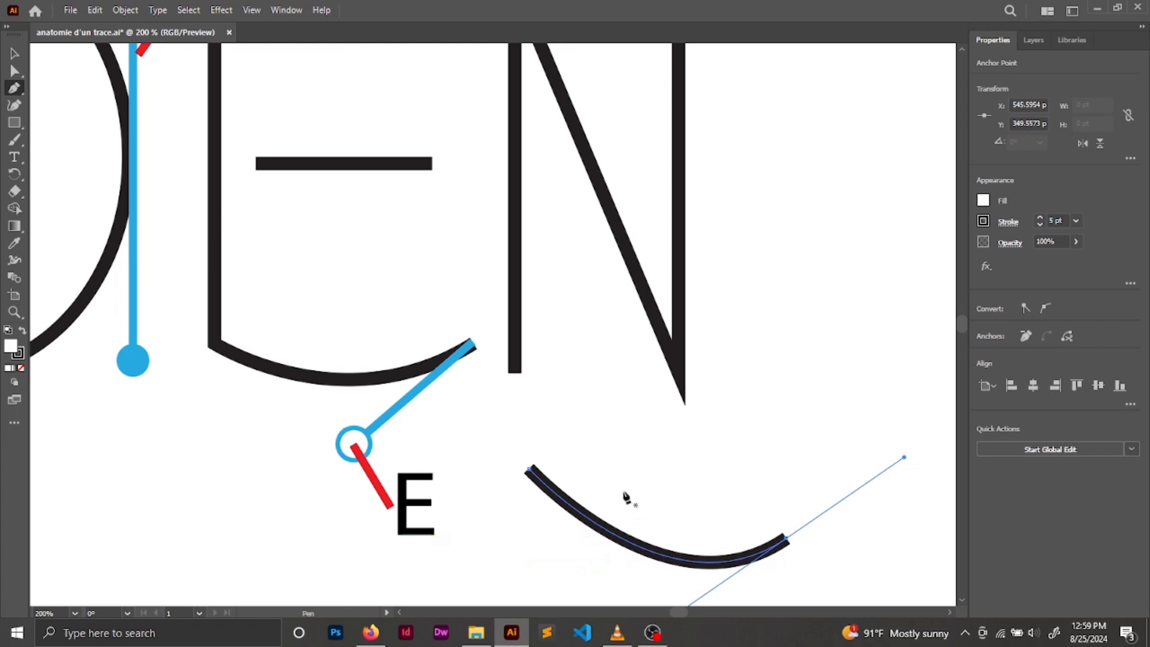
pyautogui.scroll(1, 354, 161)
pyautogui.moveTo(350, 236); pyautogui.dragTo(595, 416)
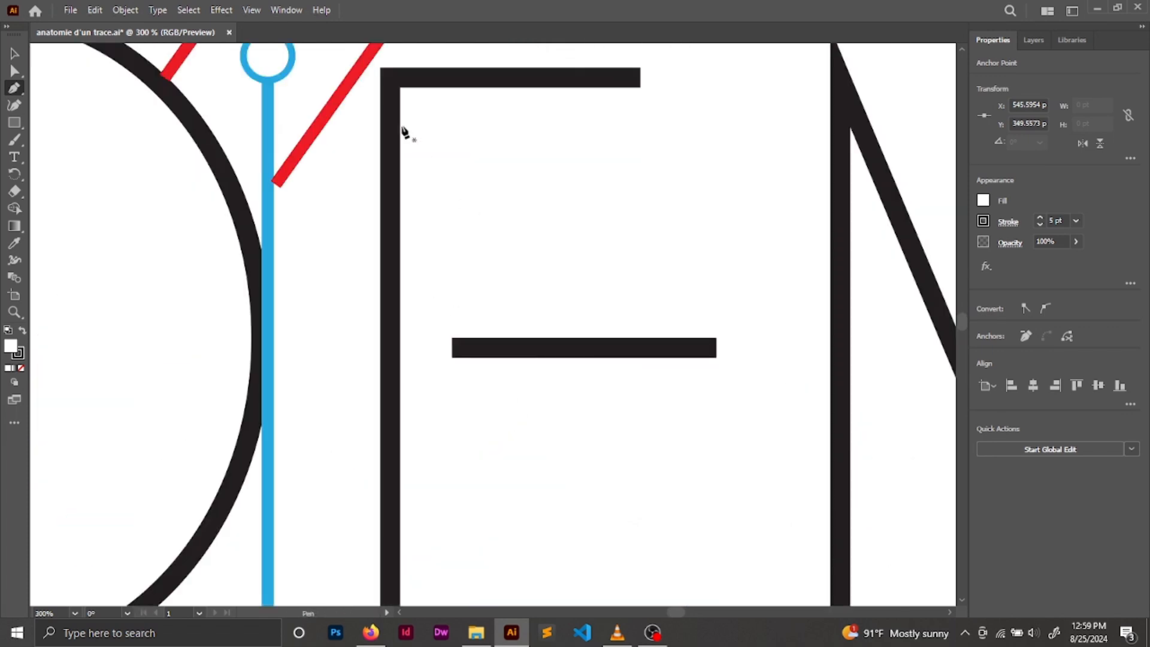
# Undo the two-point Pen path and the shift of the second E's middle bar.
pyautogui.scroll(-1, 508, 505)
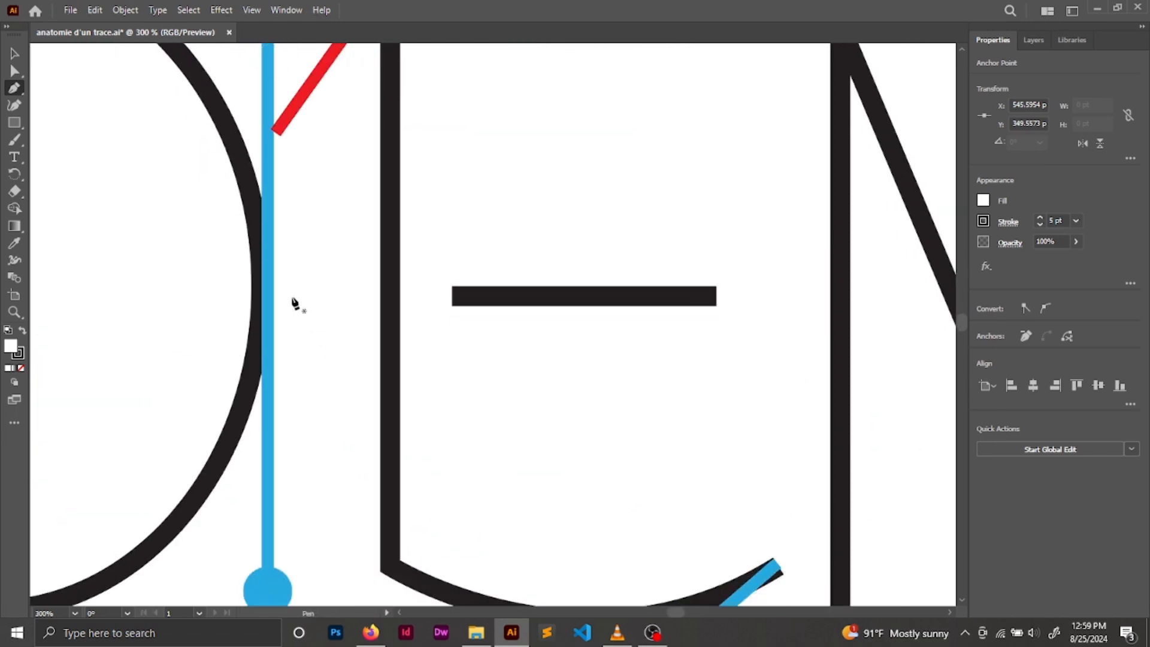
pyautogui.hotkey('ctrl', 'z')
pyautogui.hotkey('ctrl', 'z')
pyautogui.hotkey('ctrl', 'z')
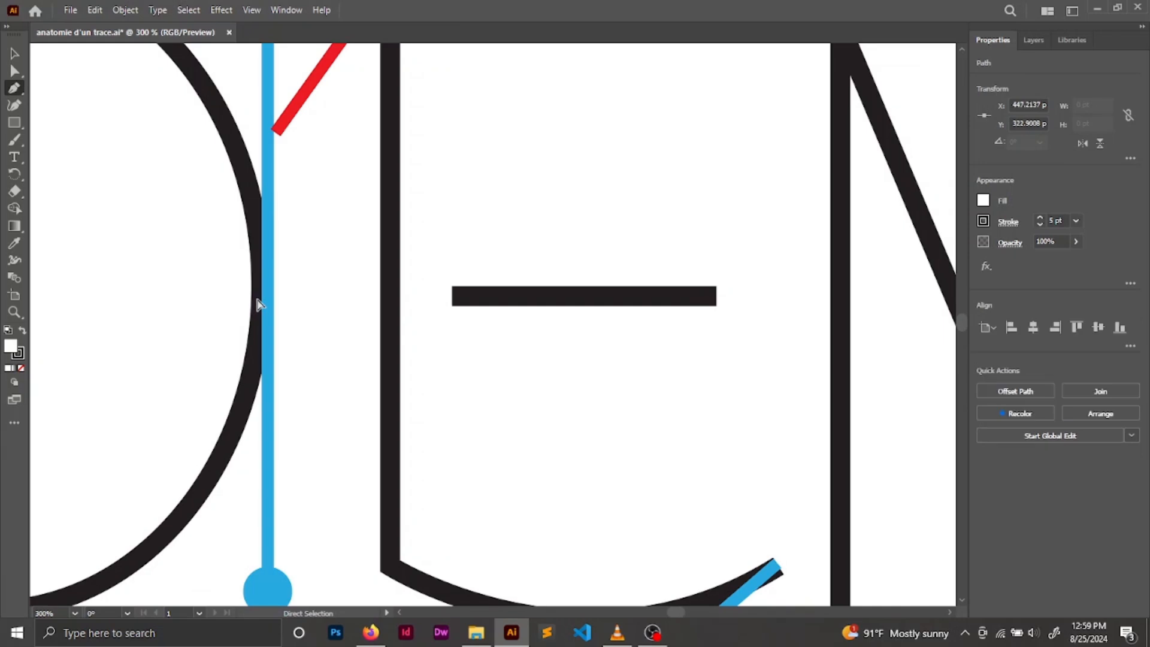
pyautogui.scroll(-1, 510, 411)
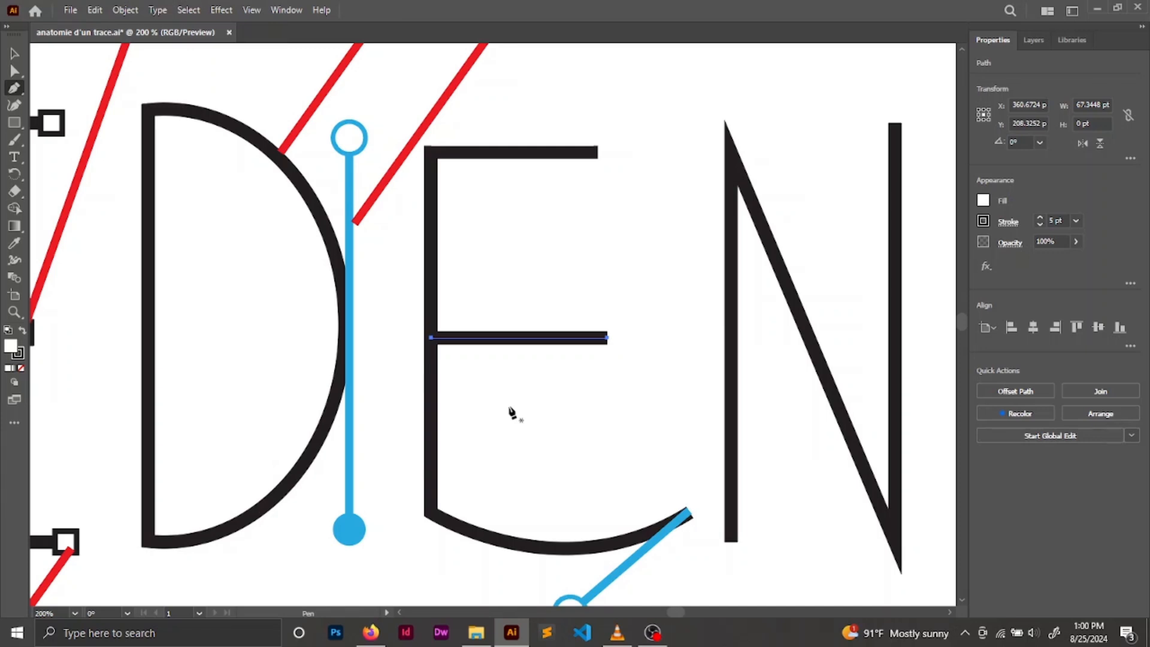
pyautogui.scroll(-3, 393, 363)
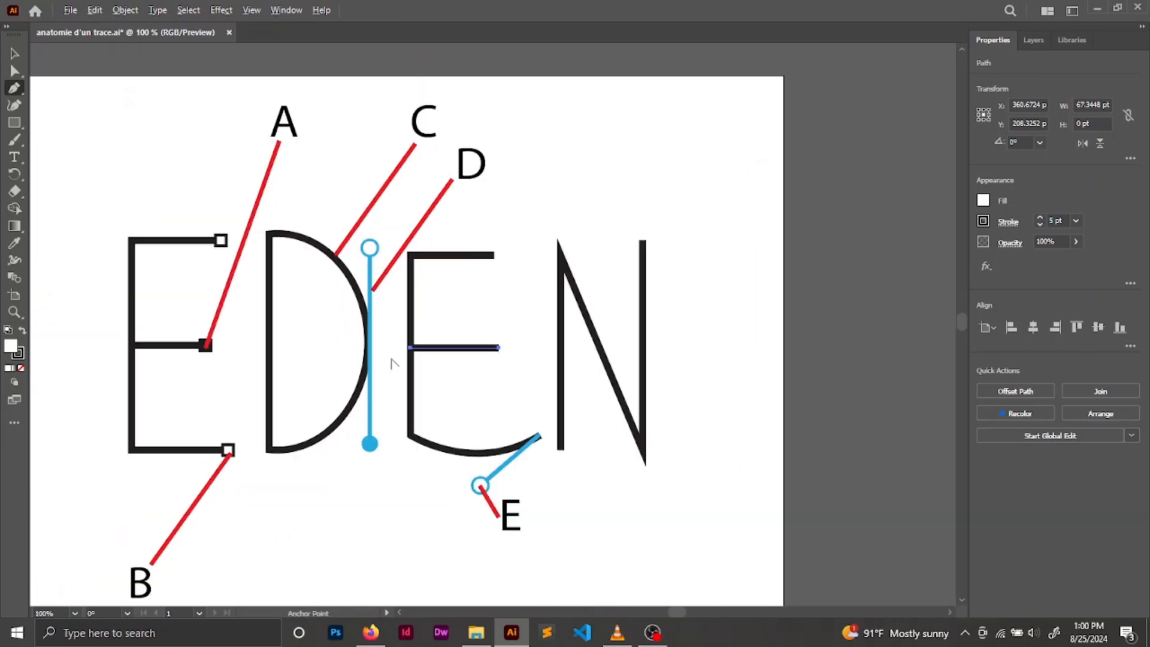
pyautogui.scroll(-3, 375, 375)
# Select the D path and fill it with magenta.
pyautogui.press('v')
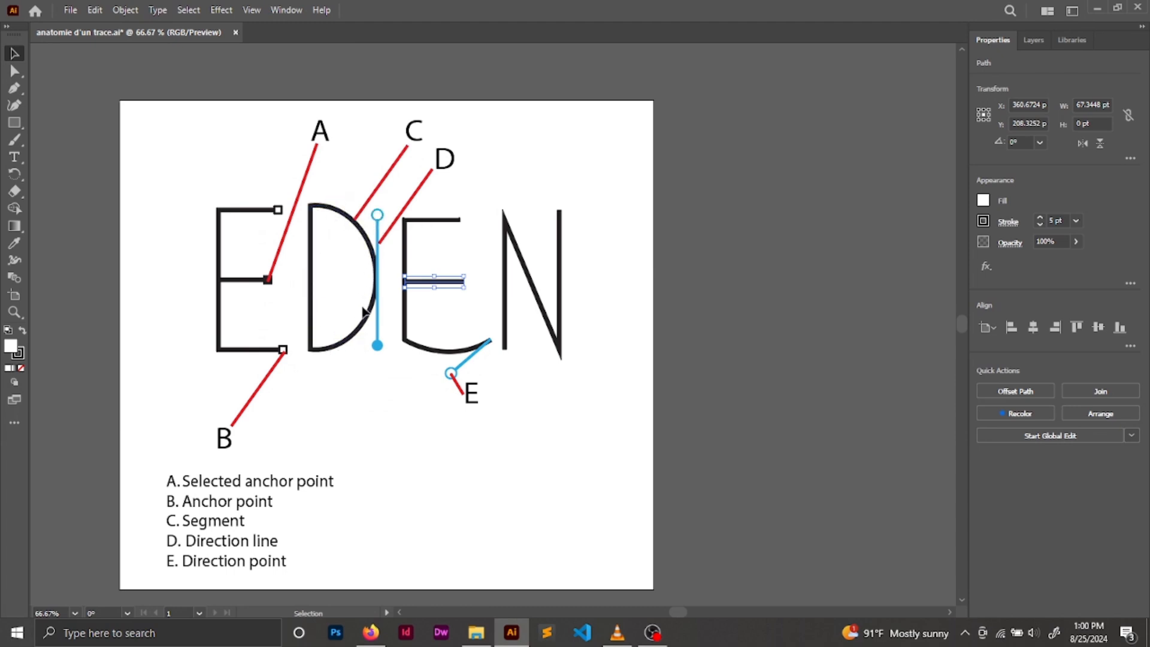
pyautogui.scroll(2, 338, 225)
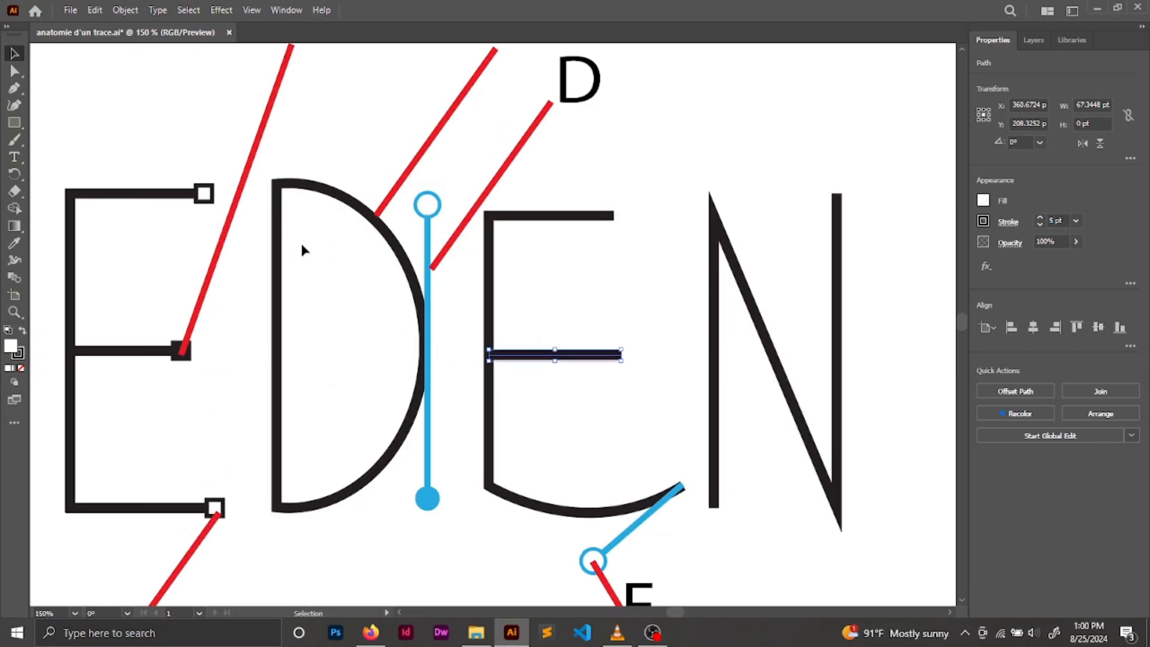
pyautogui.click(277, 276)
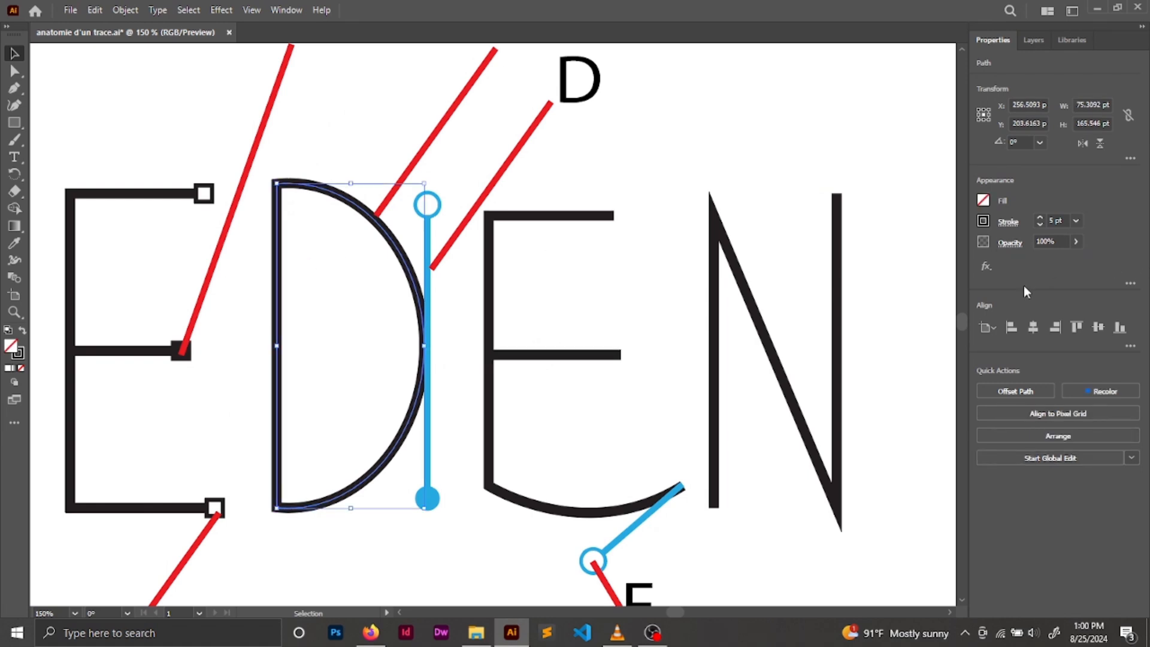
pyautogui.click(984, 201)
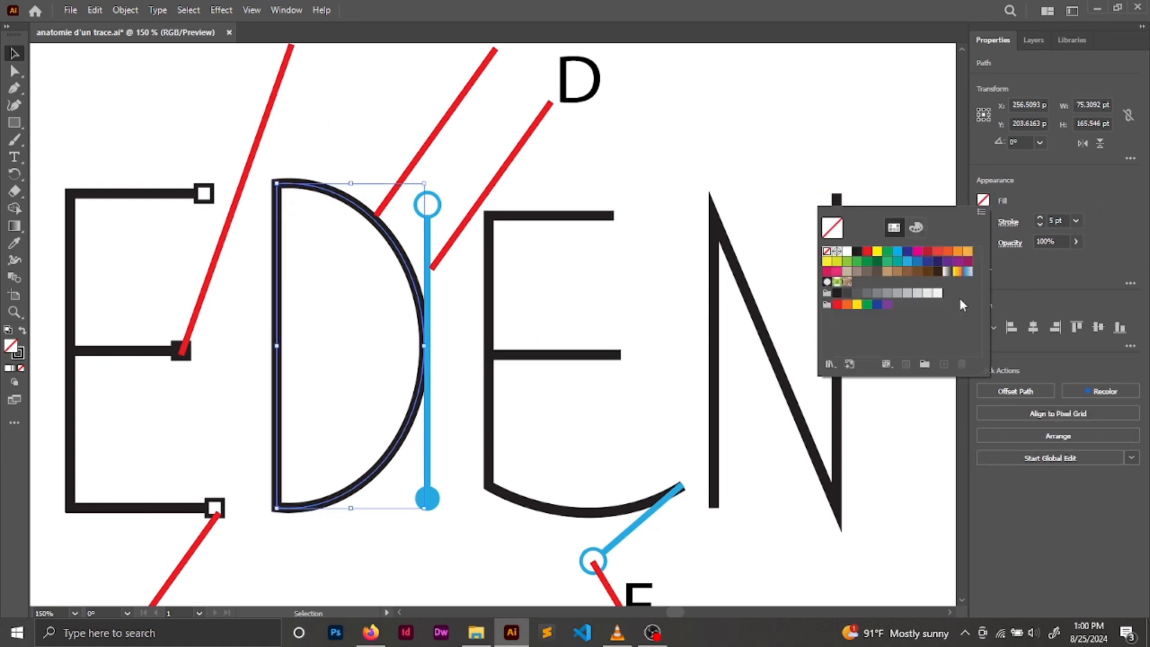
pyautogui.click(918, 252)
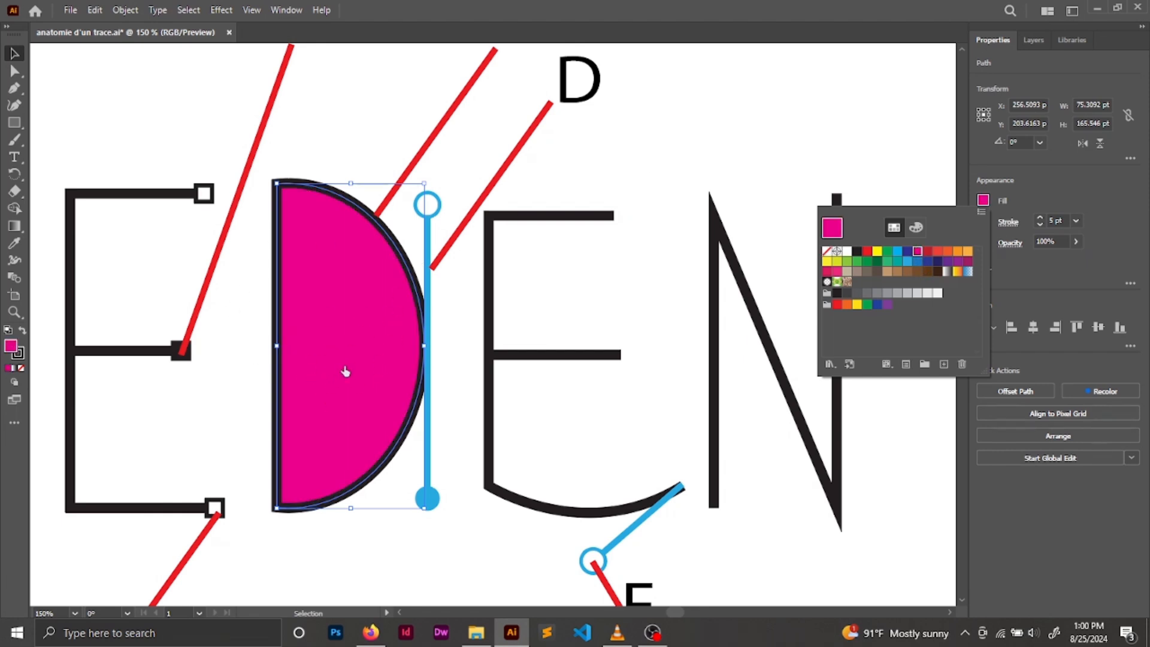
pyautogui.click(603, 173)
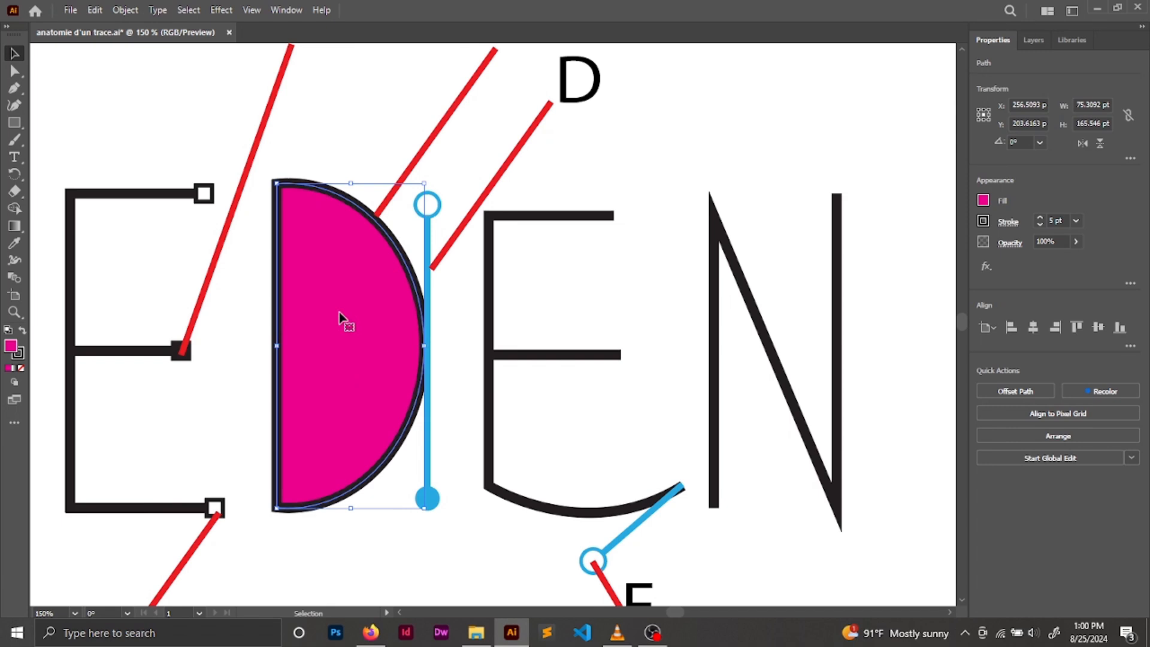
# Set the stroke color of the D to dark blue.
pyautogui.scroll(3, 340, 312)
pyautogui.scroll(-2, 340, 312)
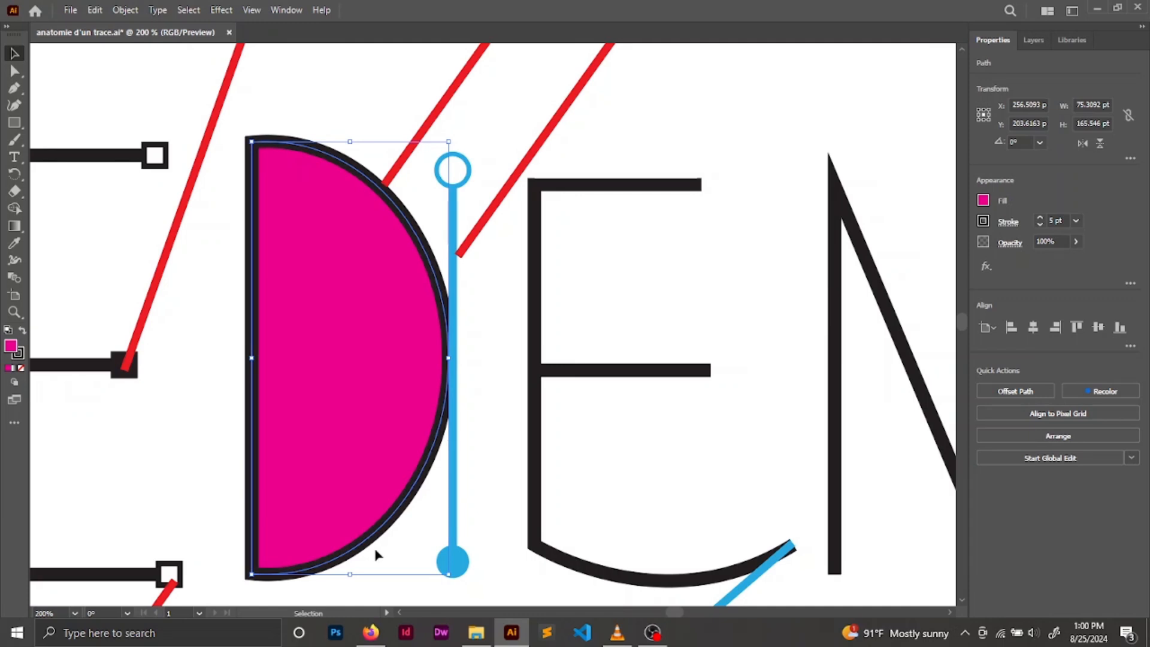
pyautogui.scroll(2, 385, 527)
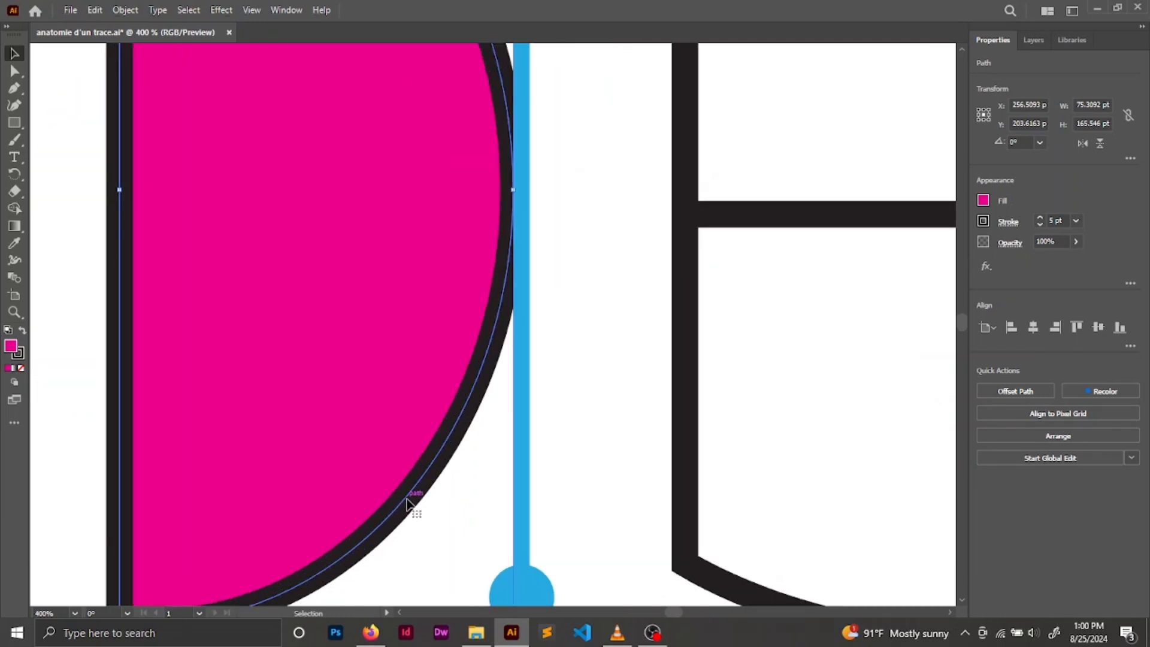
pyautogui.scroll(-1, 306, 338)
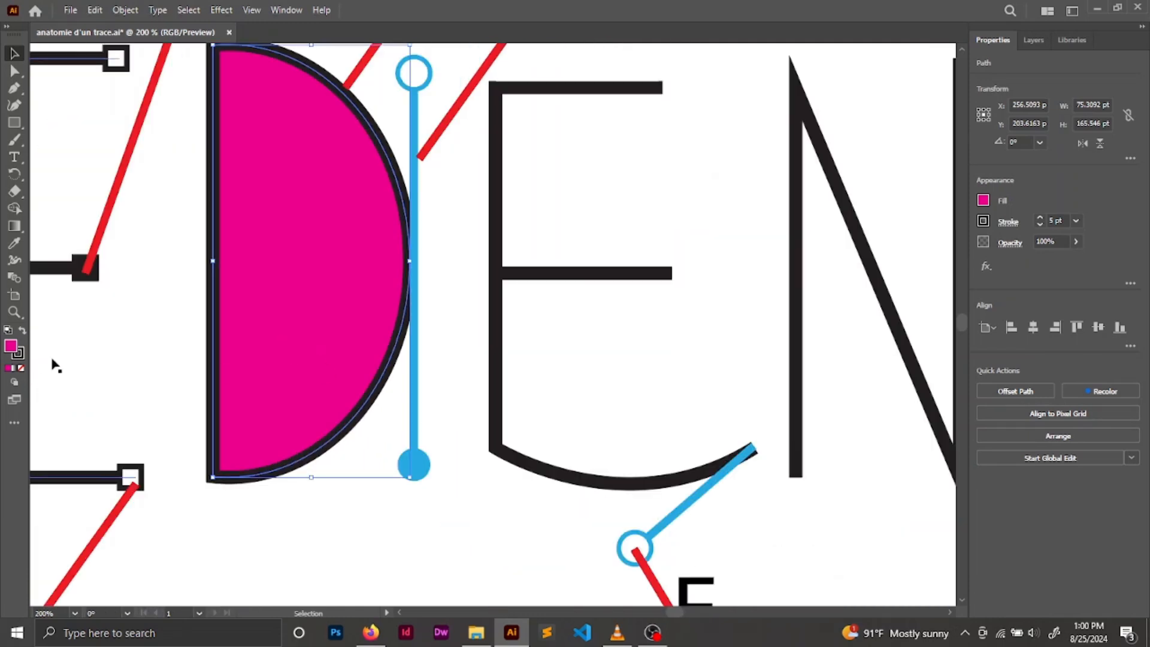
pyautogui.click(984, 222)
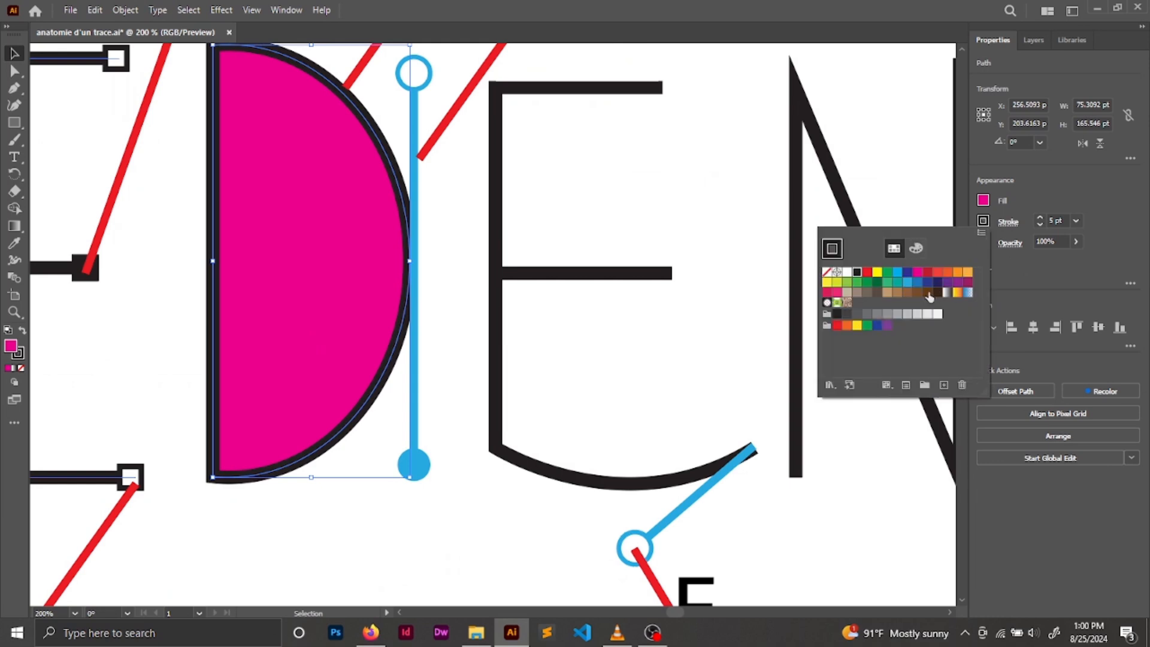
pyautogui.click(908, 273)
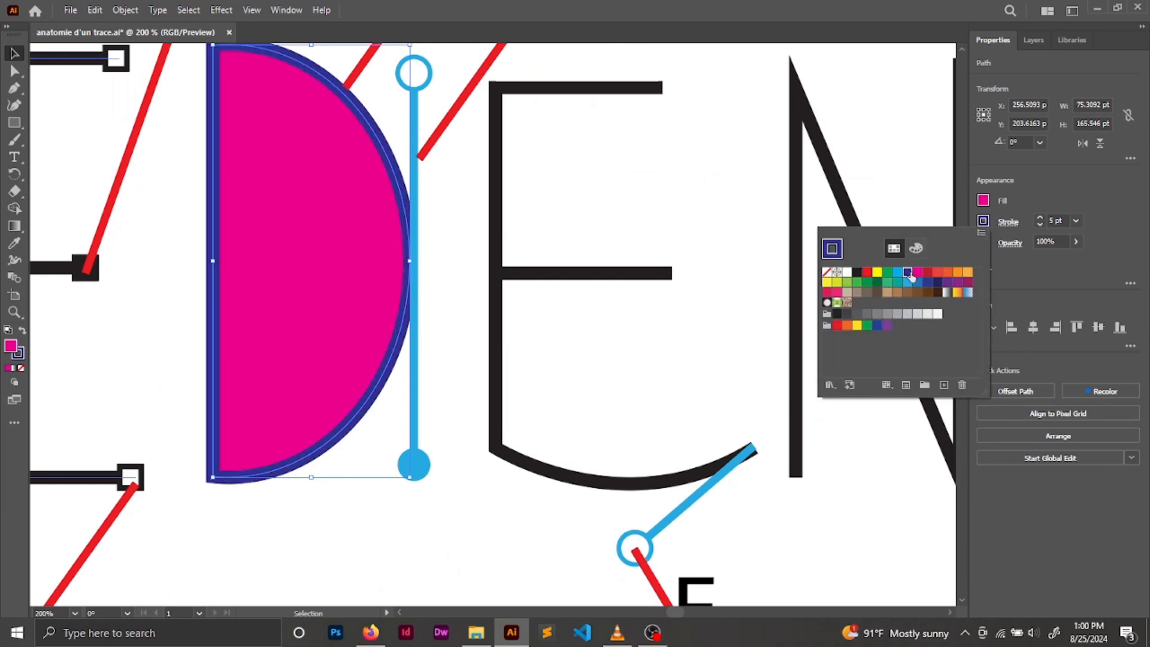
pyautogui.click(996, 193)
# Change the D's fill color to yellow and deselect it.
pyautogui.click(984, 200)
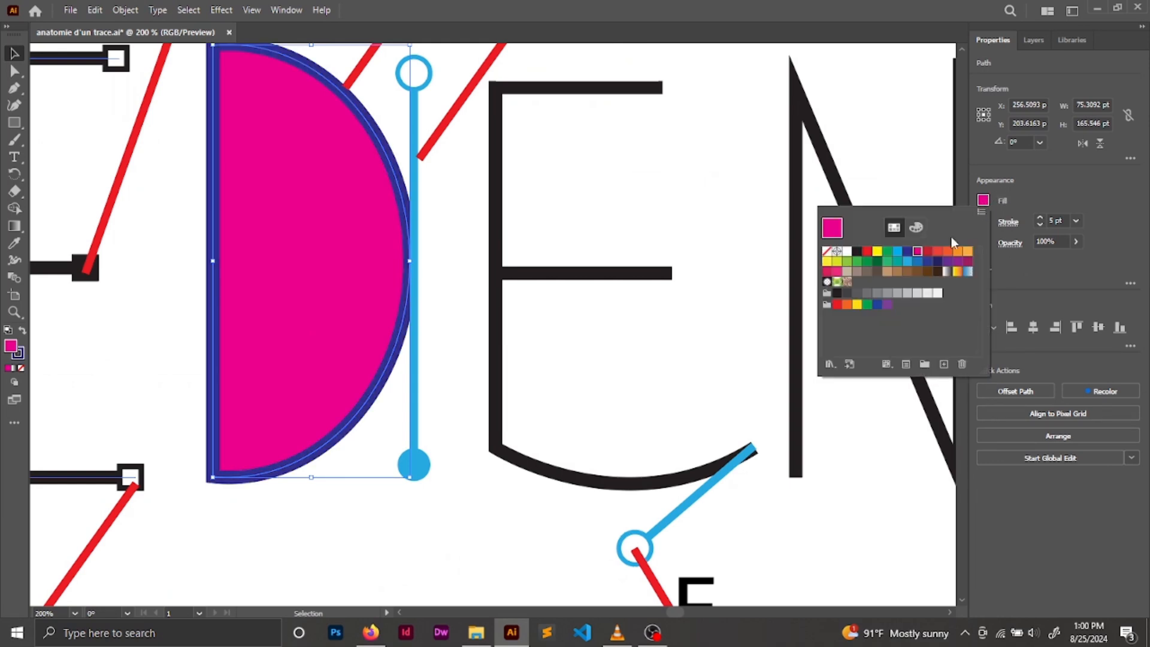
pyautogui.click(878, 252)
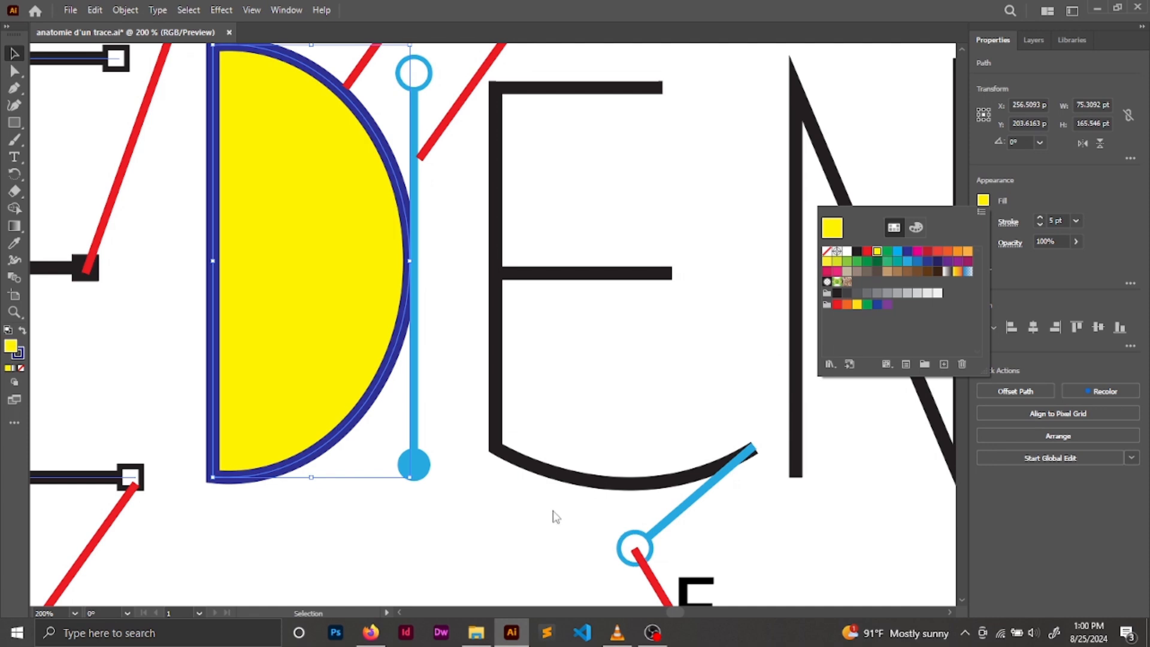
pyautogui.click(490, 546)
pyautogui.click(490, 518)
# Examine the second E's open path, its direction point and the legend of labelled path parts.
pyautogui.scroll(-2, 490, 518)
pyautogui.press('space')
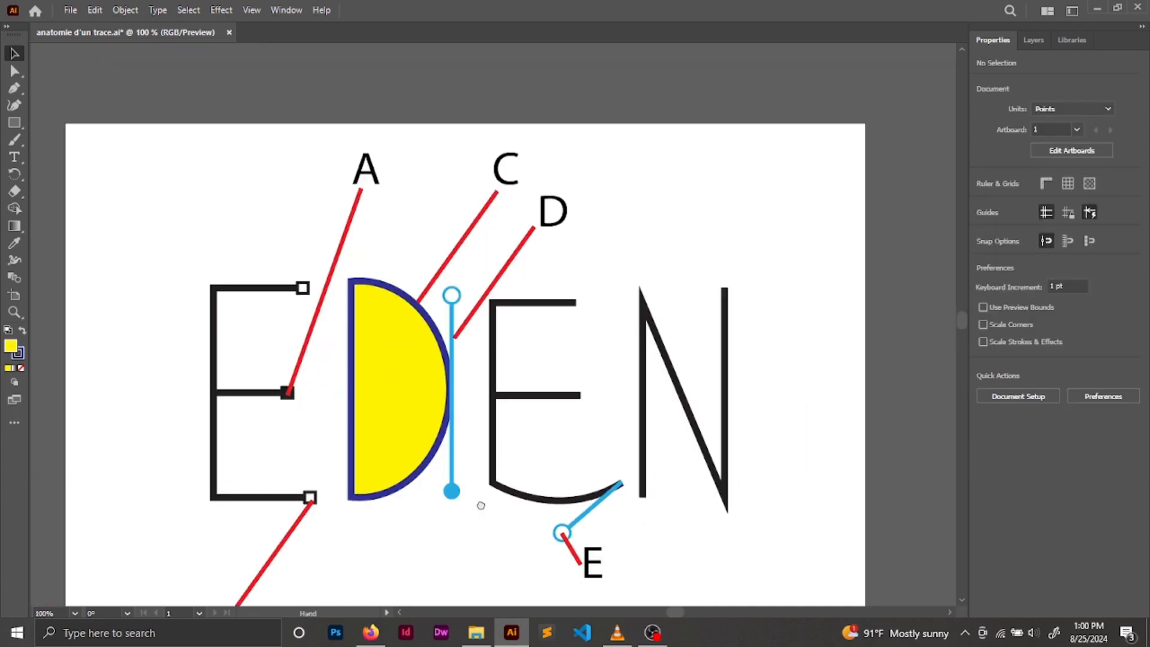
pyautogui.moveTo(480, 505); pyautogui.dragTo(473, 433)
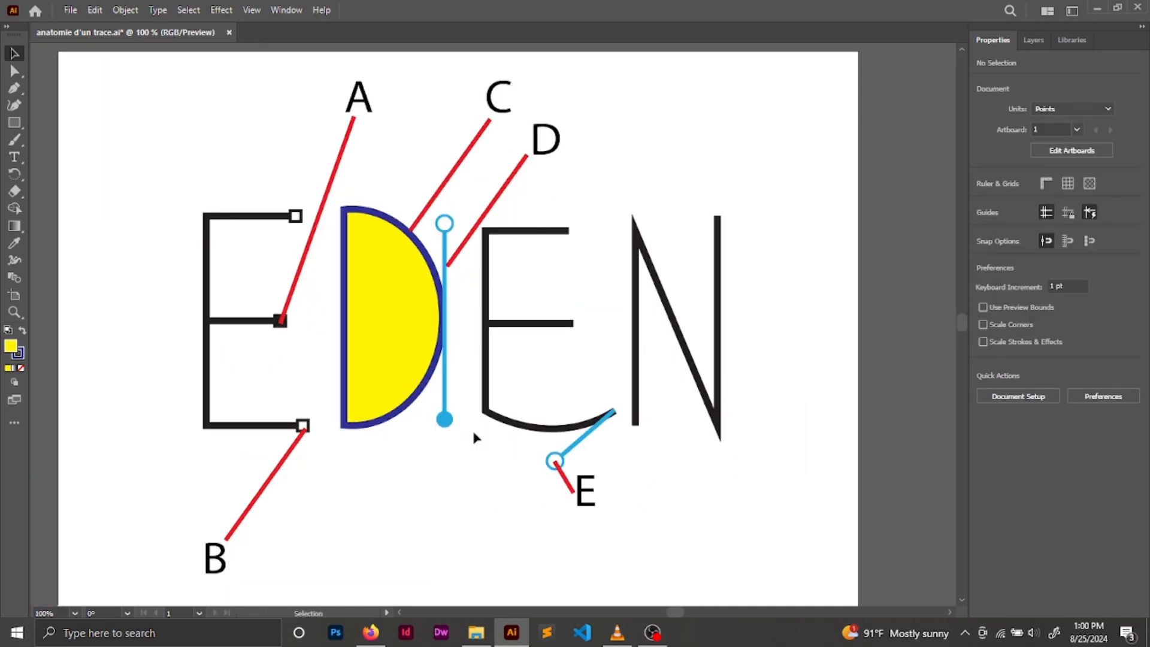
pyautogui.click(502, 329)
pyautogui.hotkey('ctrl', 'z')
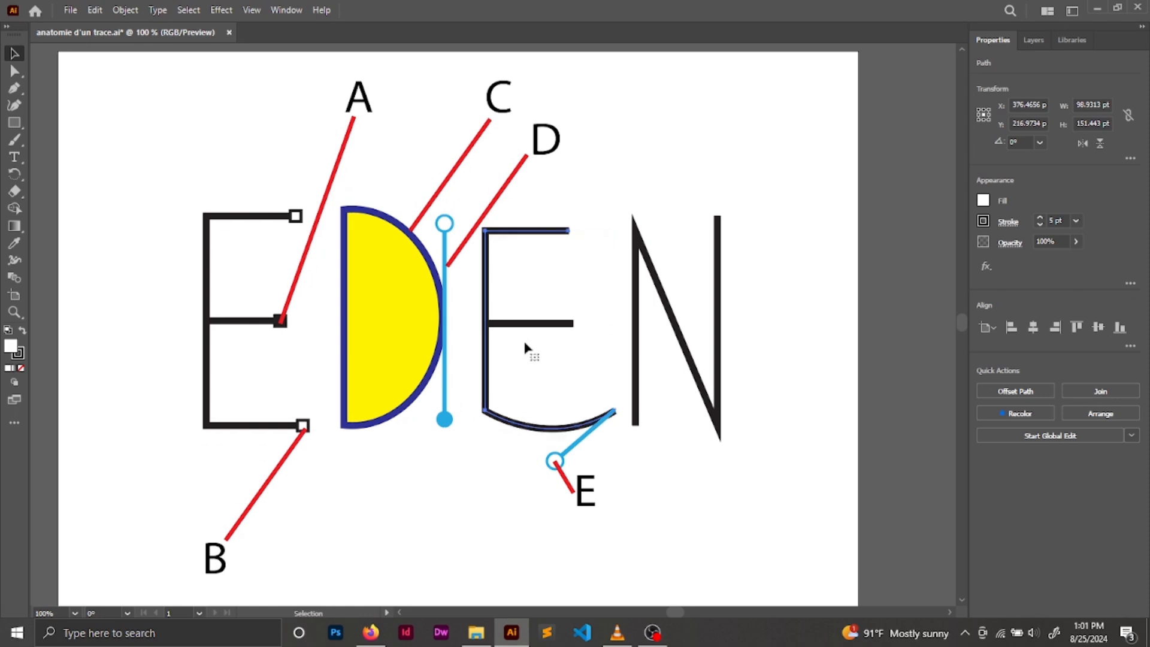
pyautogui.click(742, 129)
pyautogui.press('space')
pyautogui.moveTo(533, 261); pyautogui.dragTo(595, 143)
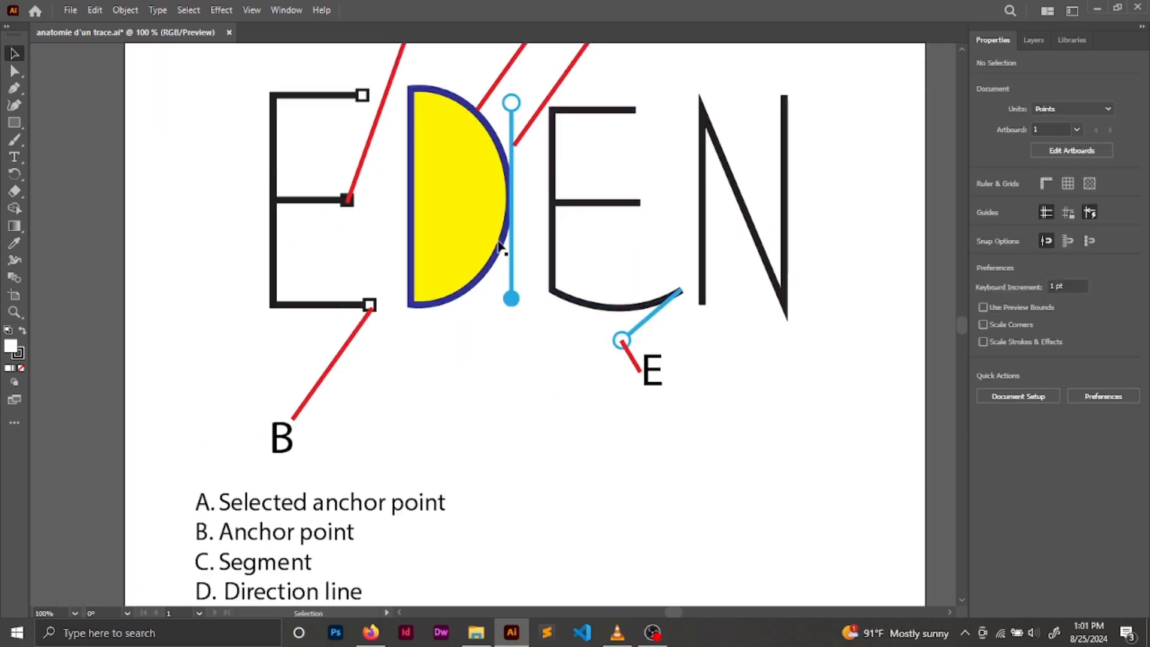
pyautogui.hotkey('ctrl', '-')
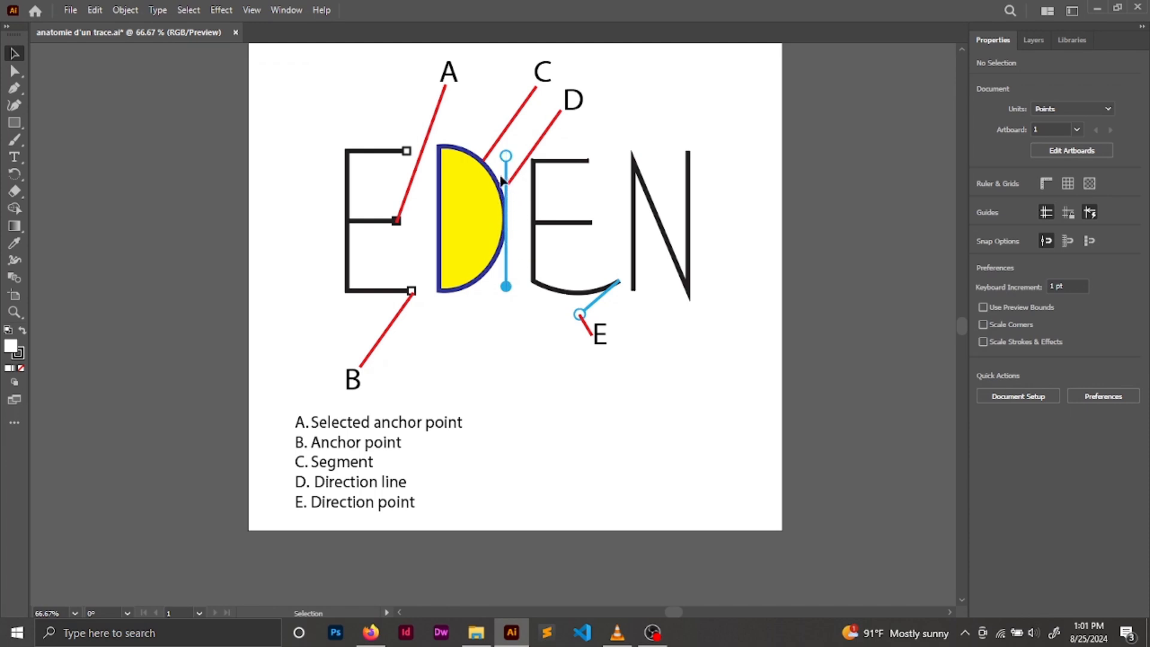
pyautogui.scroll(3, 502, 321)
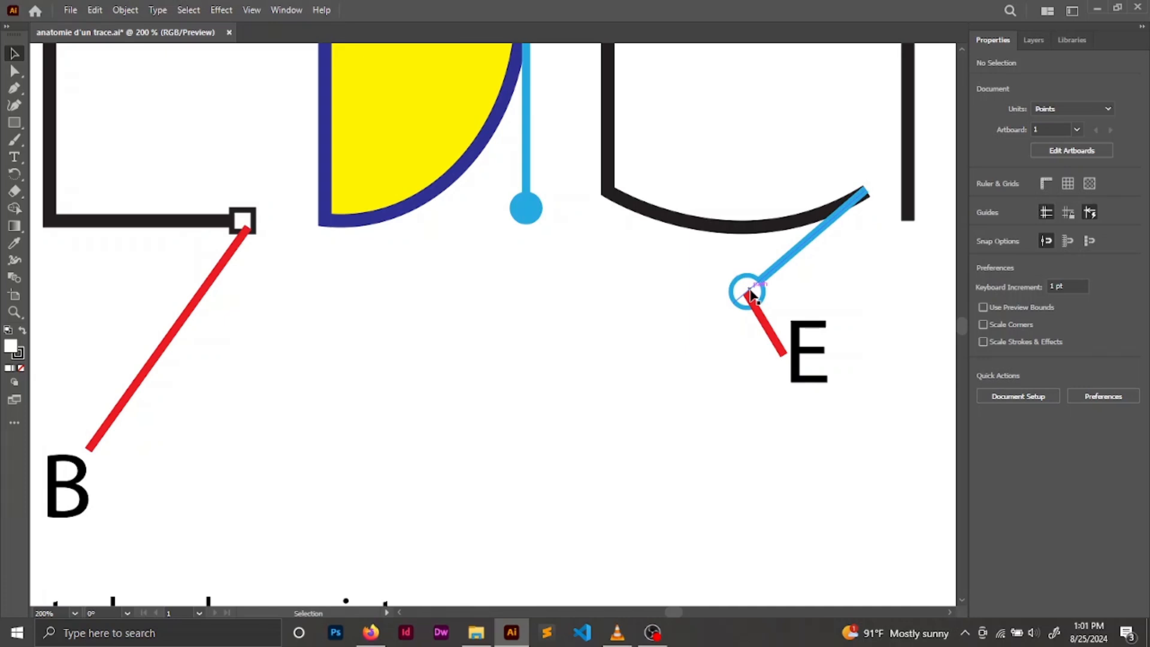
pyautogui.scroll(-2, 547, 168)
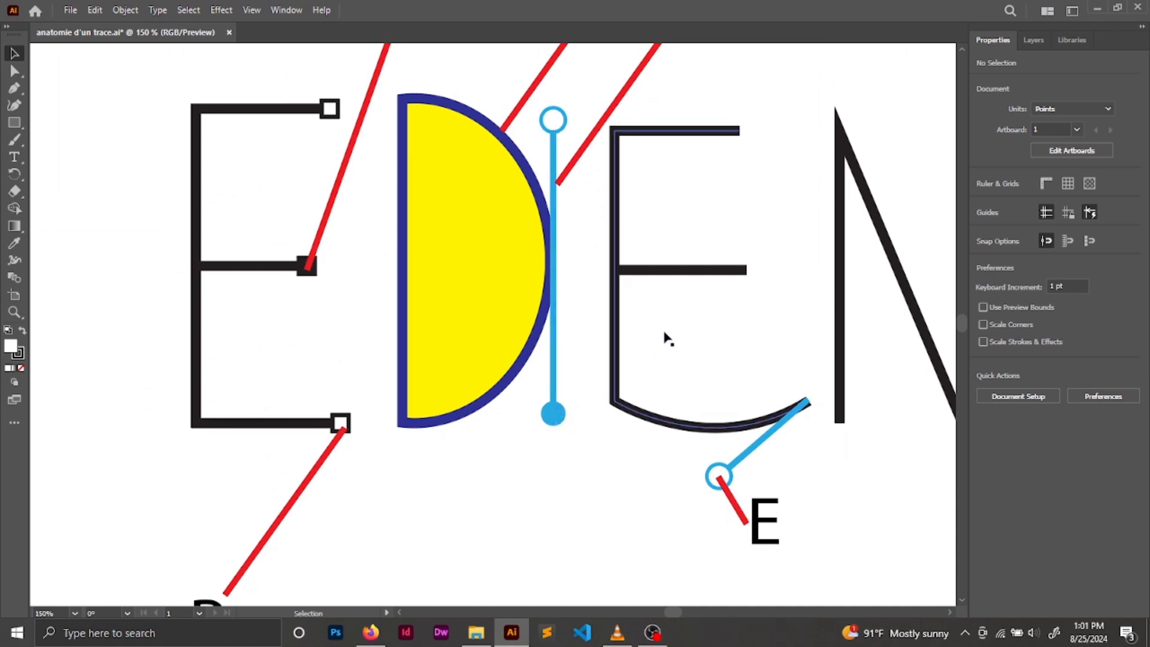
pyautogui.scroll(-1, 585, 338)
pyautogui.moveTo(535, 433); pyautogui.dragTo(347, 329)
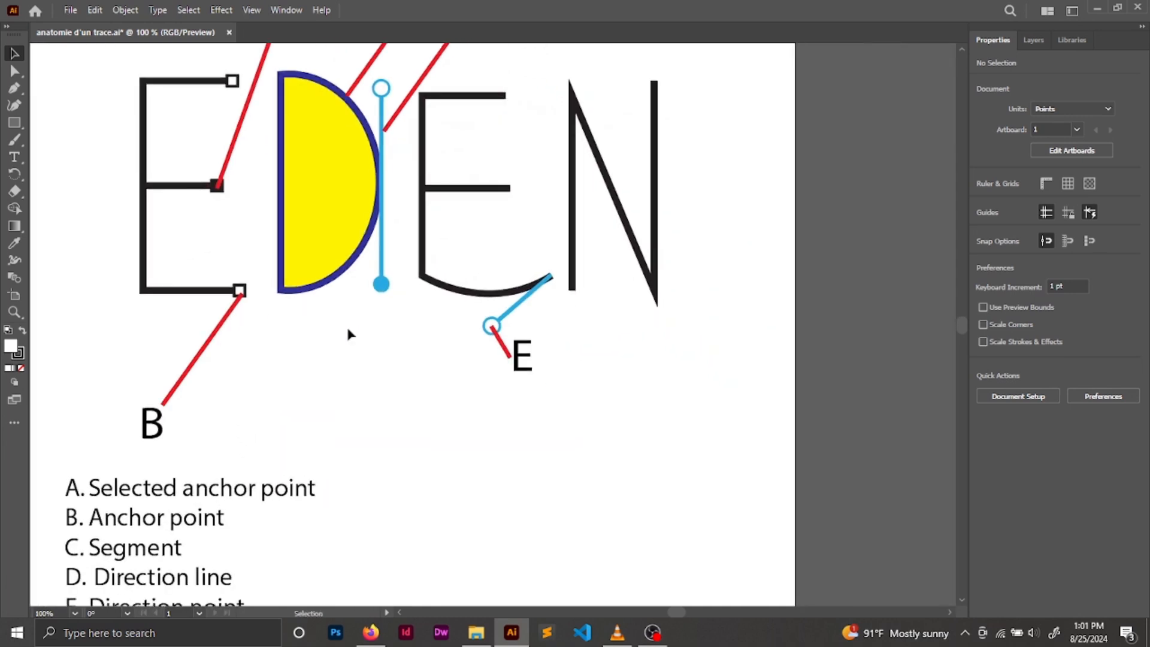
# Place a copy of the yellow D in the empty area below the N, at about X 511 pt, Y 420 pt.
pyautogui.click(328, 282)
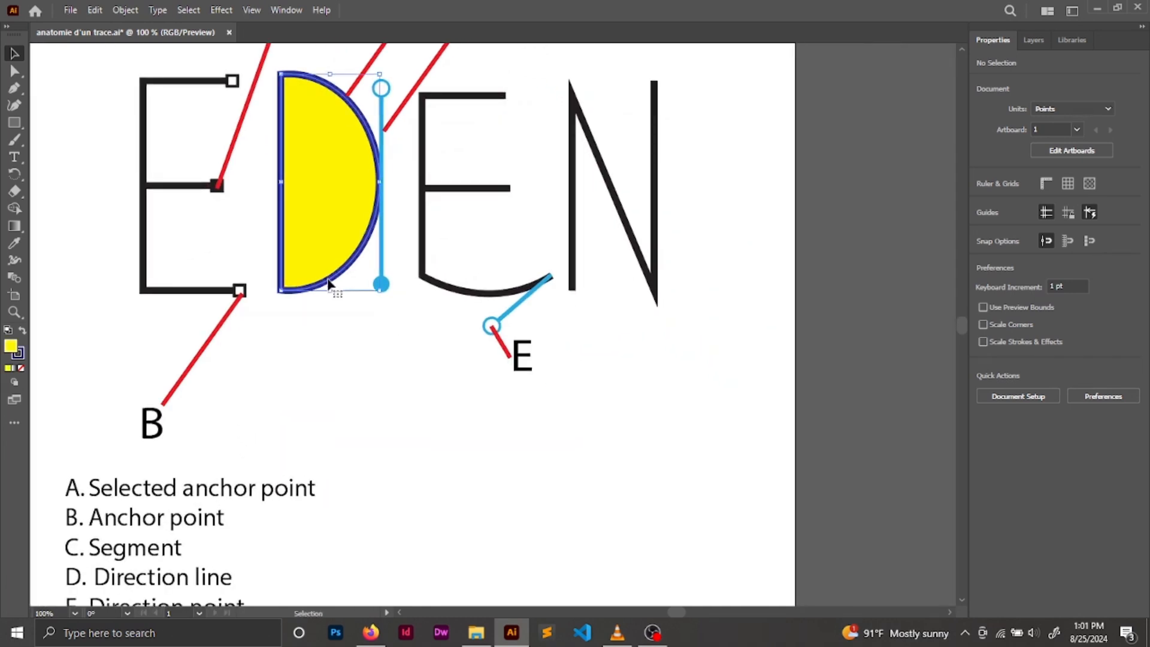
pyautogui.moveTo(330, 278); pyautogui.dragTo(661, 558)
pyautogui.moveTo(729, 442); pyautogui.dragTo(578, 357)
pyautogui.scroll(1, 574, 367)
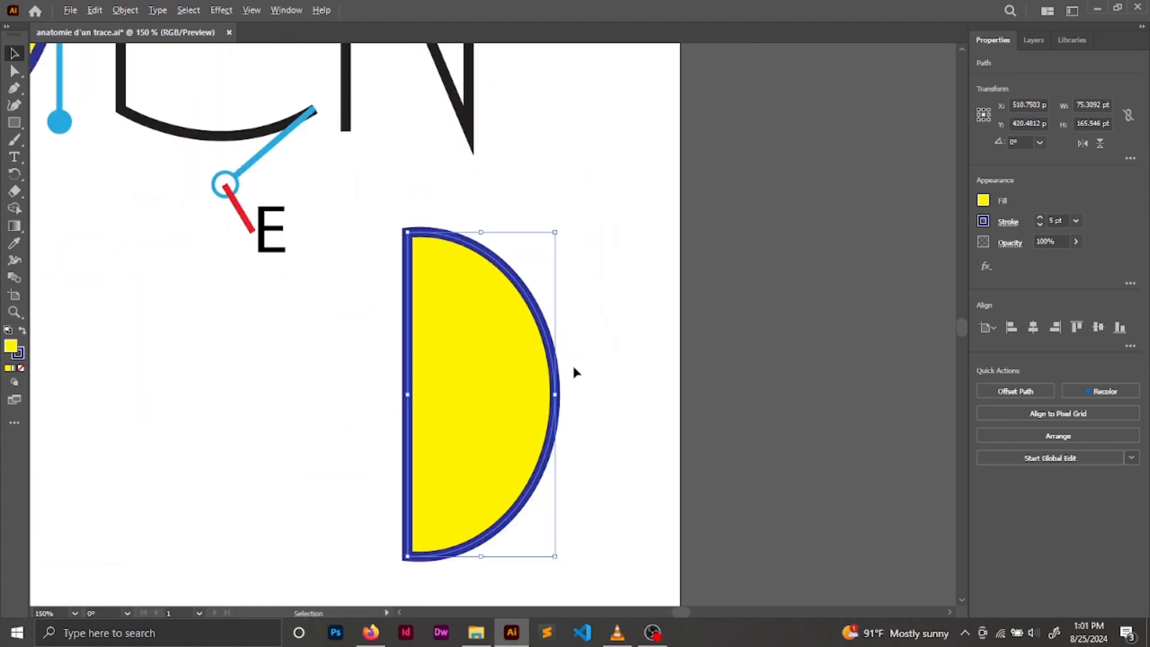
# Select the anchor point at the middle of the copied D's curve with Direct Selection and examine the direction lines around the curve.
pyautogui.click(15, 72)
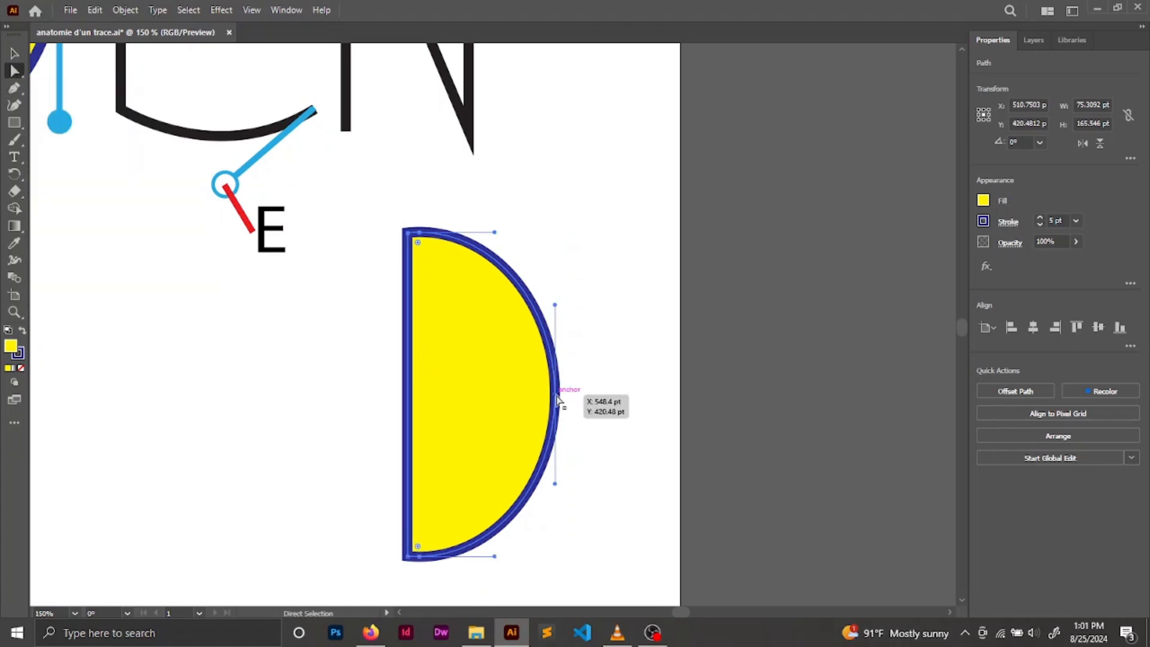
pyautogui.click(558, 397)
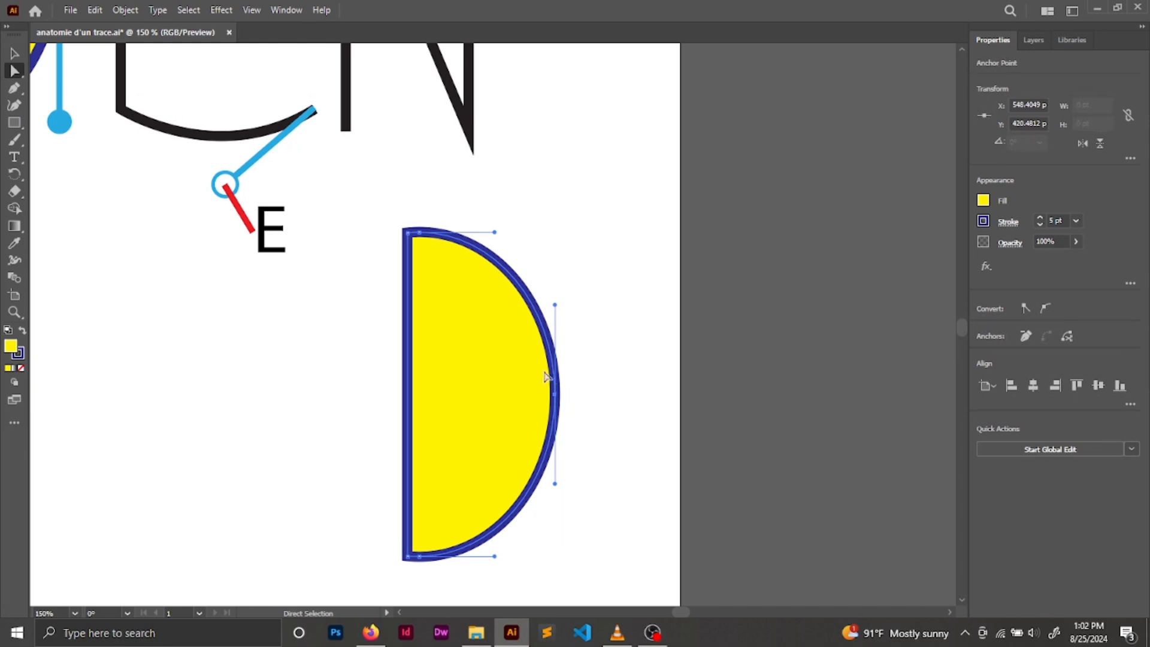
pyautogui.scroll(1, 547, 377)
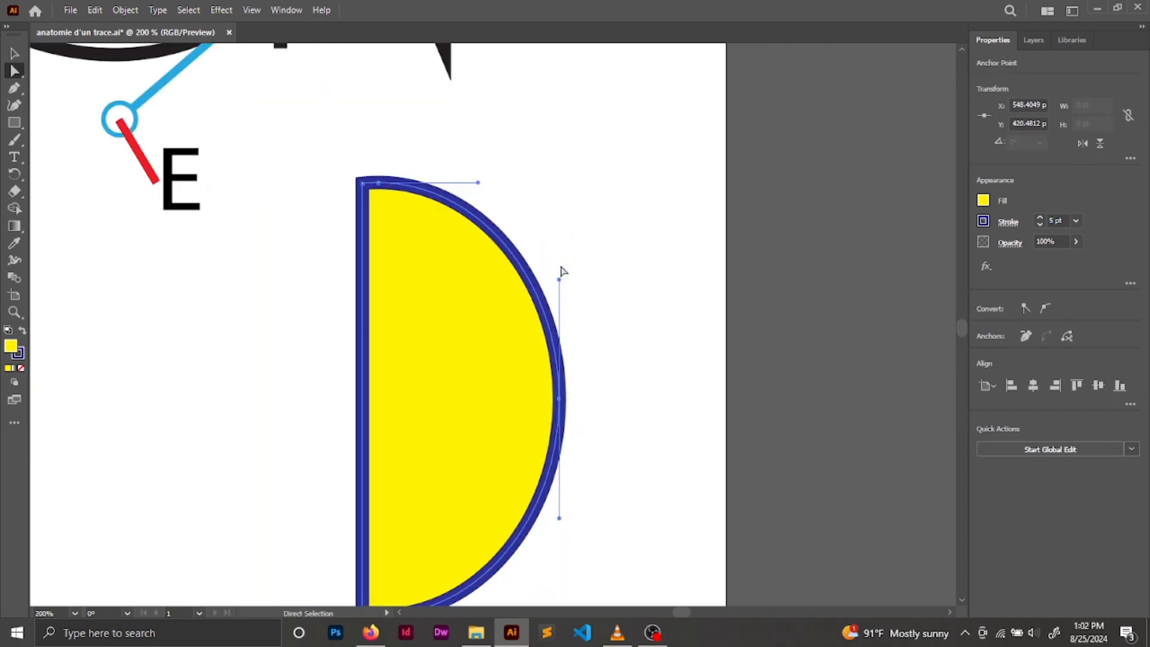
pyautogui.scroll(-3, 637, 303)
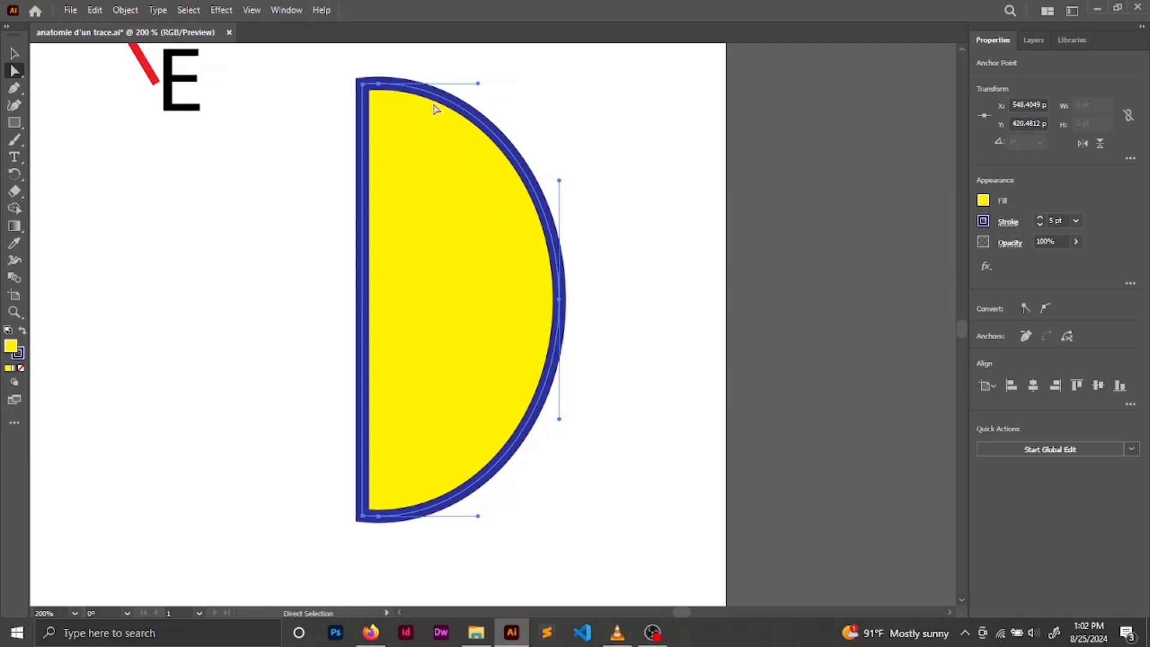
pyautogui.scroll(1, 423, 106)
pyautogui.scroll(1, 426, 121)
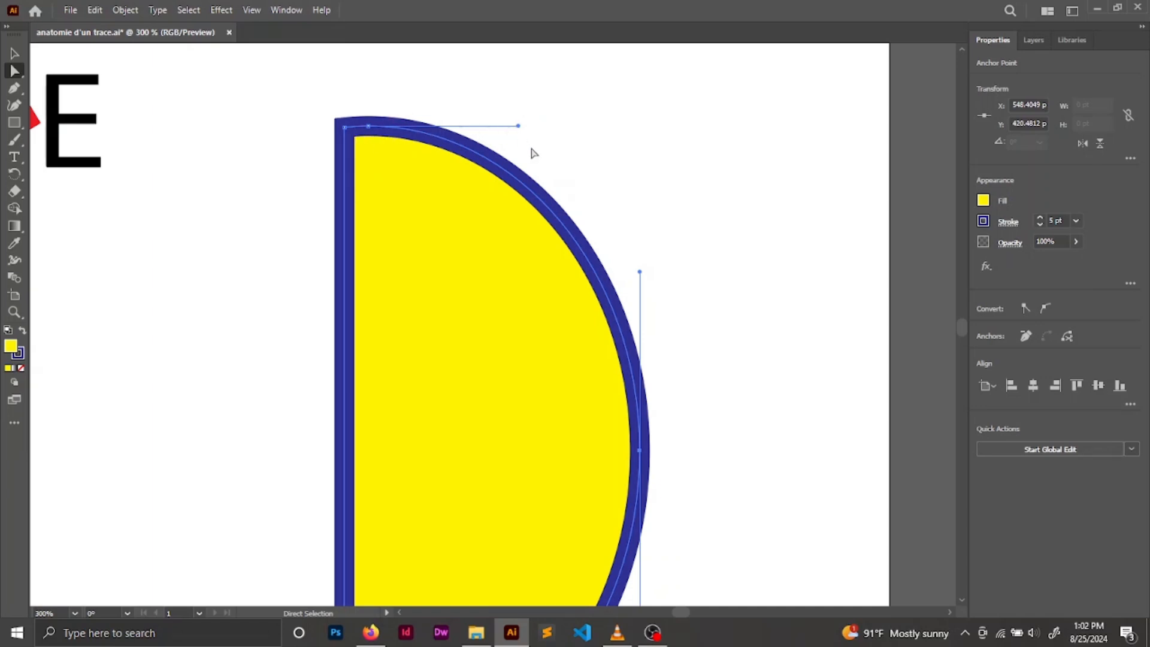
pyautogui.scroll(-5, 530, 167)
pyautogui.hotkey('ctrl', '-')
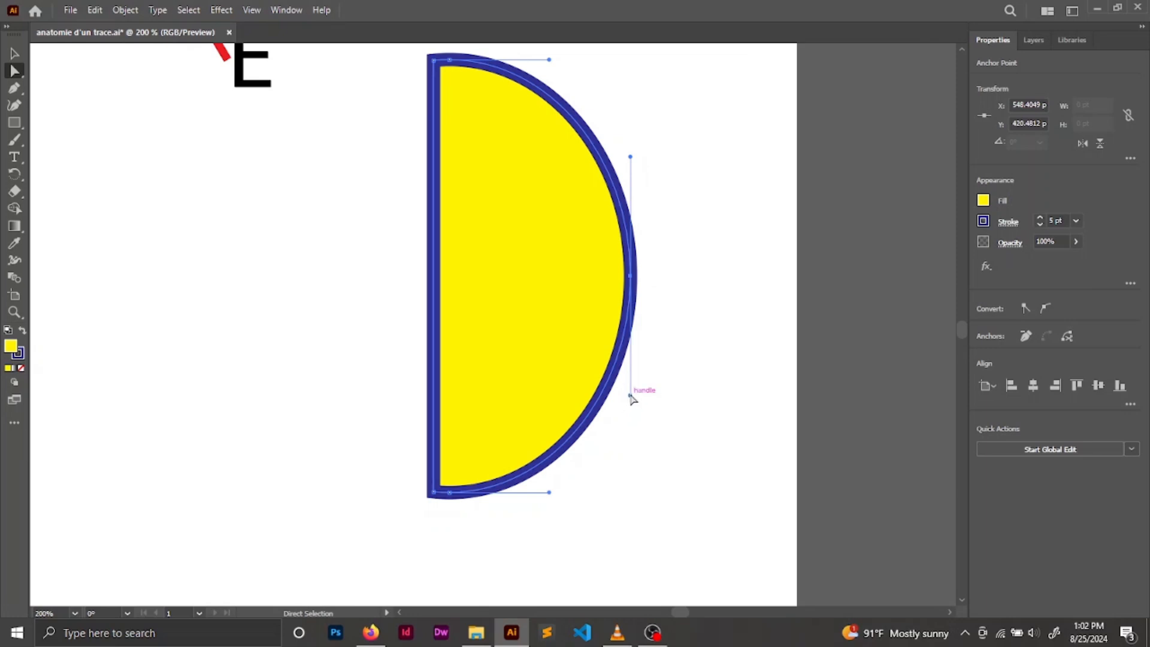
# Reshape the copied D's curve by swinging the middle anchor point's direction handles so it bulges in the upper half and dips inward below.
pyautogui.moveTo(630, 396); pyautogui.dragTo(762, 315)
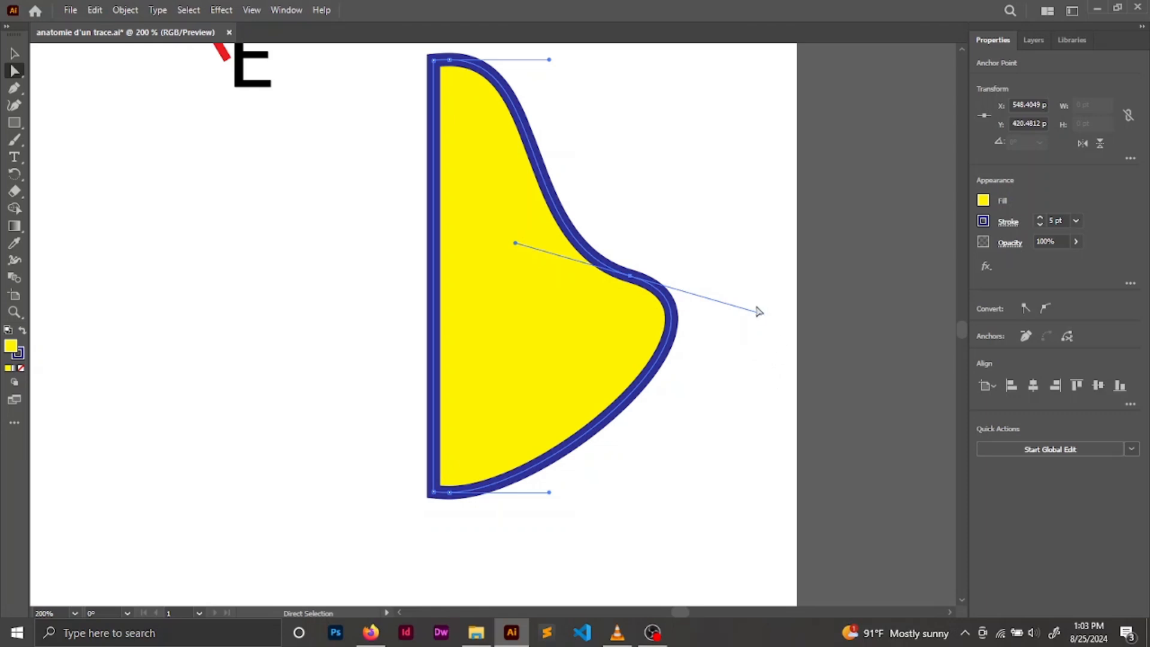
pyautogui.moveTo(758, 312); pyautogui.dragTo(611, 298)
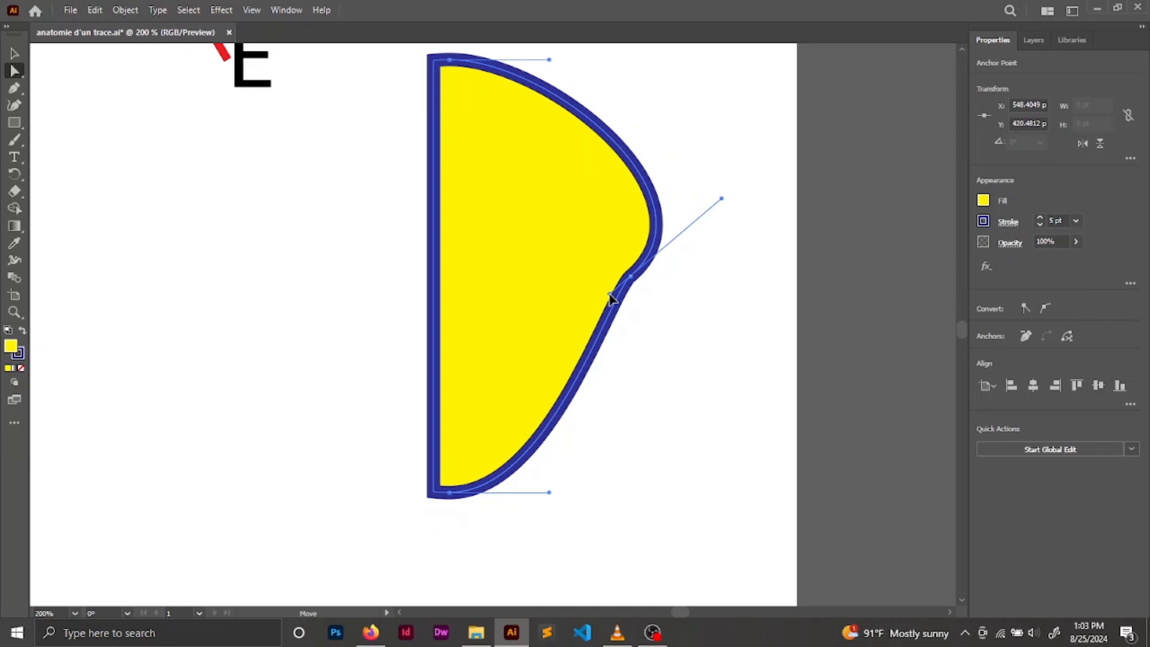
pyautogui.moveTo(611, 297); pyautogui.dragTo(501, 359)
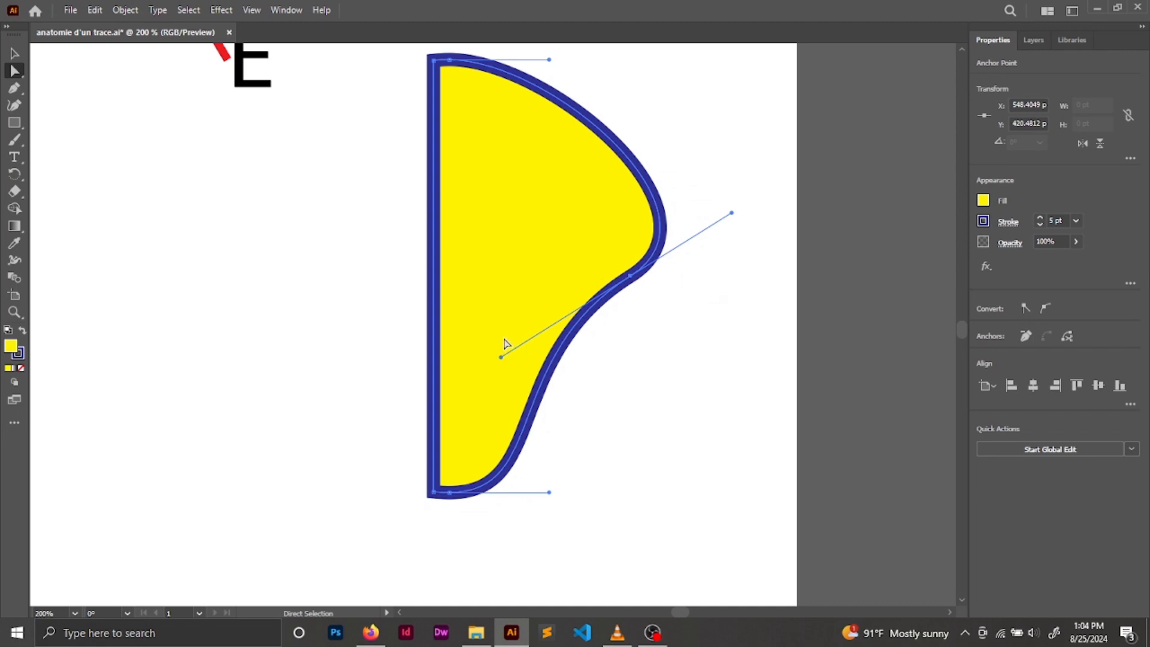
# Pull the copied D's top direction handle down into the shape, steepen the middle anchor point's direction line, and deselect and reselect the point.
pyautogui.scroll(2, 507, 190)
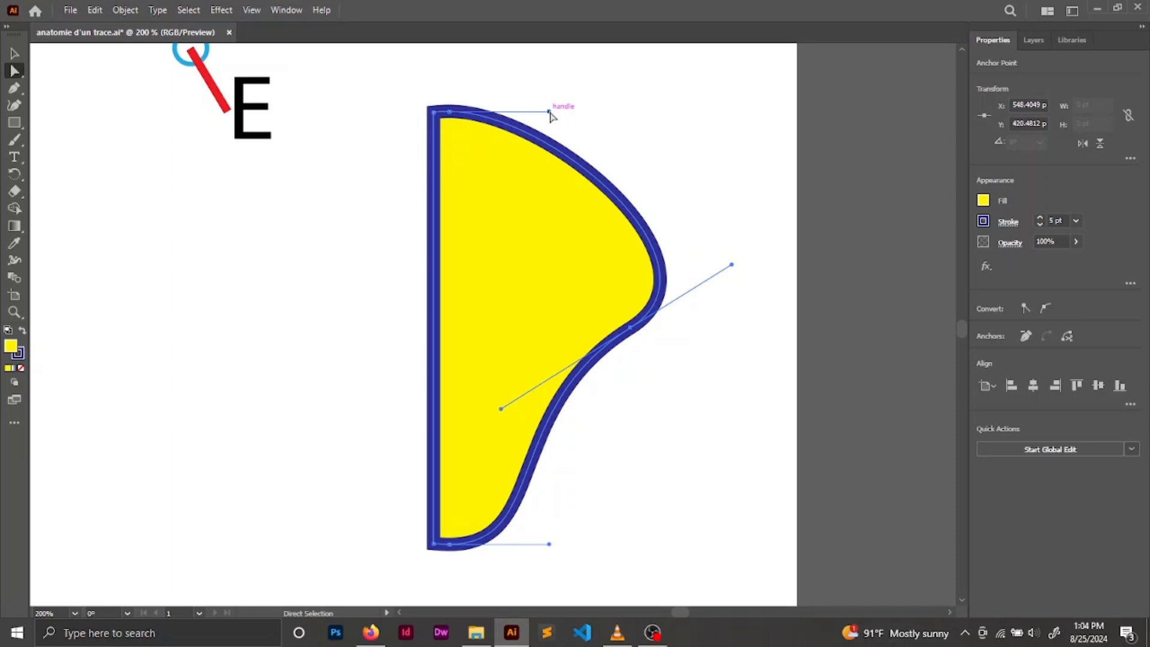
pyautogui.moveTo(551, 113); pyautogui.dragTo(531, 344)
pyautogui.moveTo(731, 265); pyautogui.dragTo(723, 218)
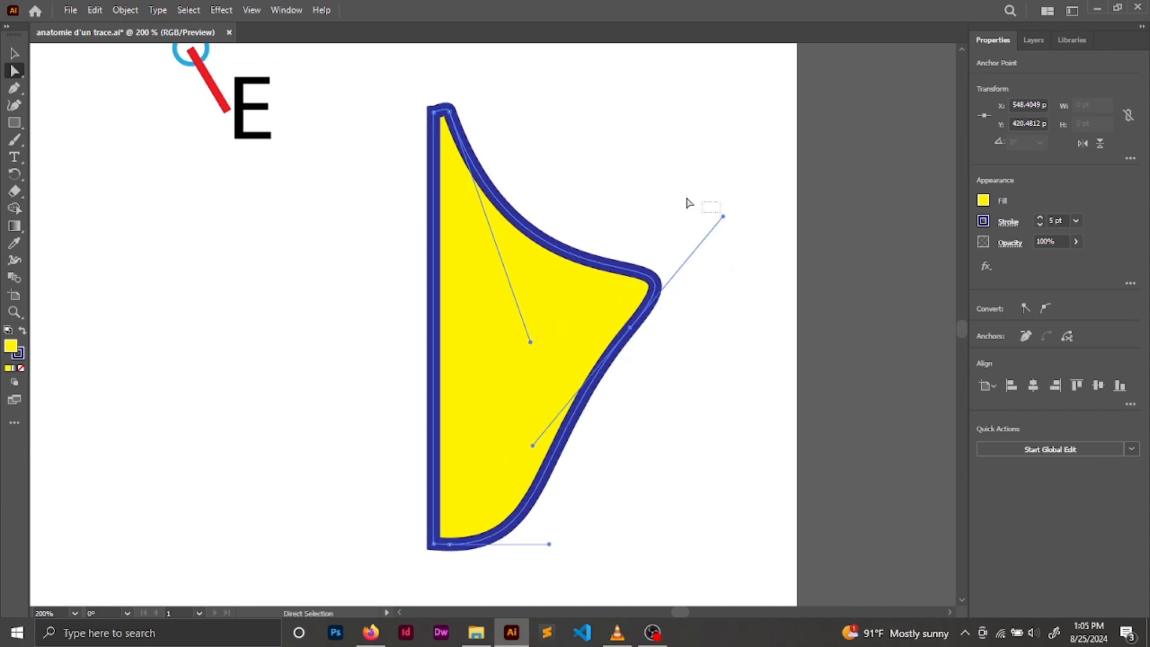
pyautogui.click(725, 220)
pyautogui.click(637, 327)
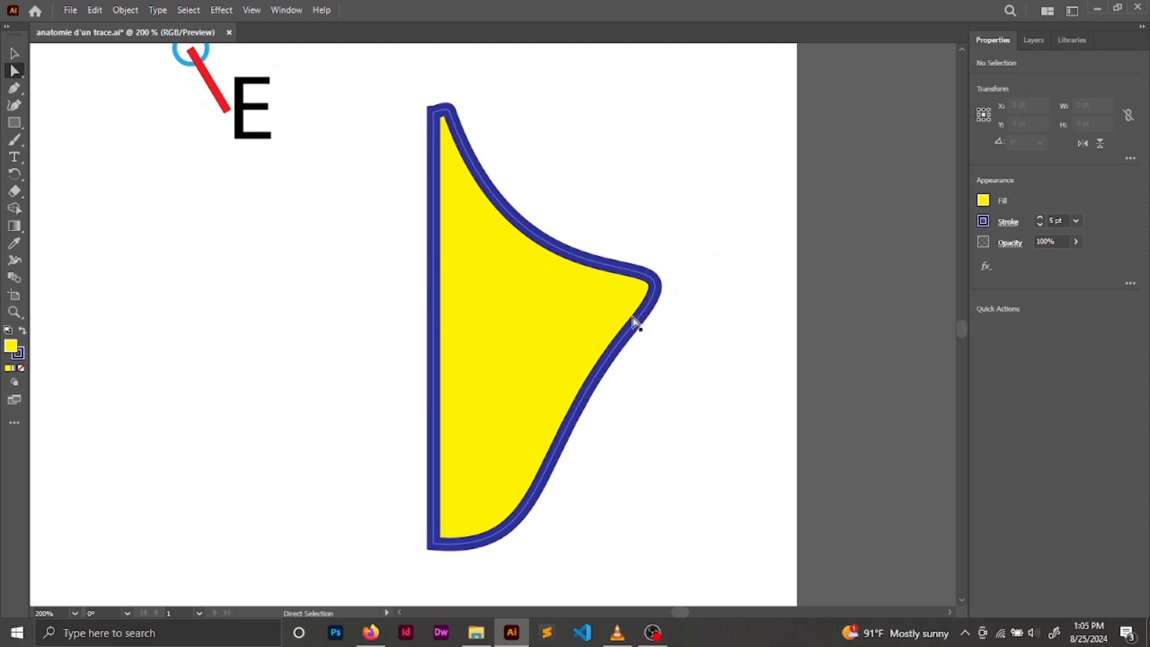
pyautogui.click(634, 330)
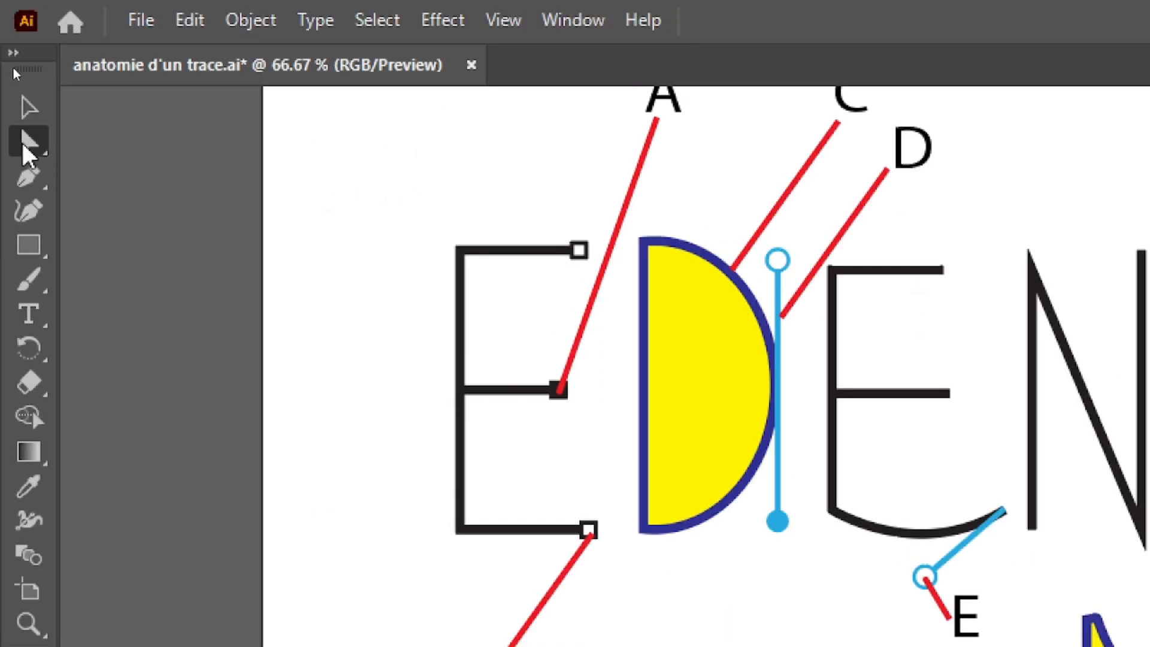
# Compare the Selection and Direct Selection tools, and select the anchor point at the middle of the original D's curve with Direct Selection.
pyautogui.click(29, 107)
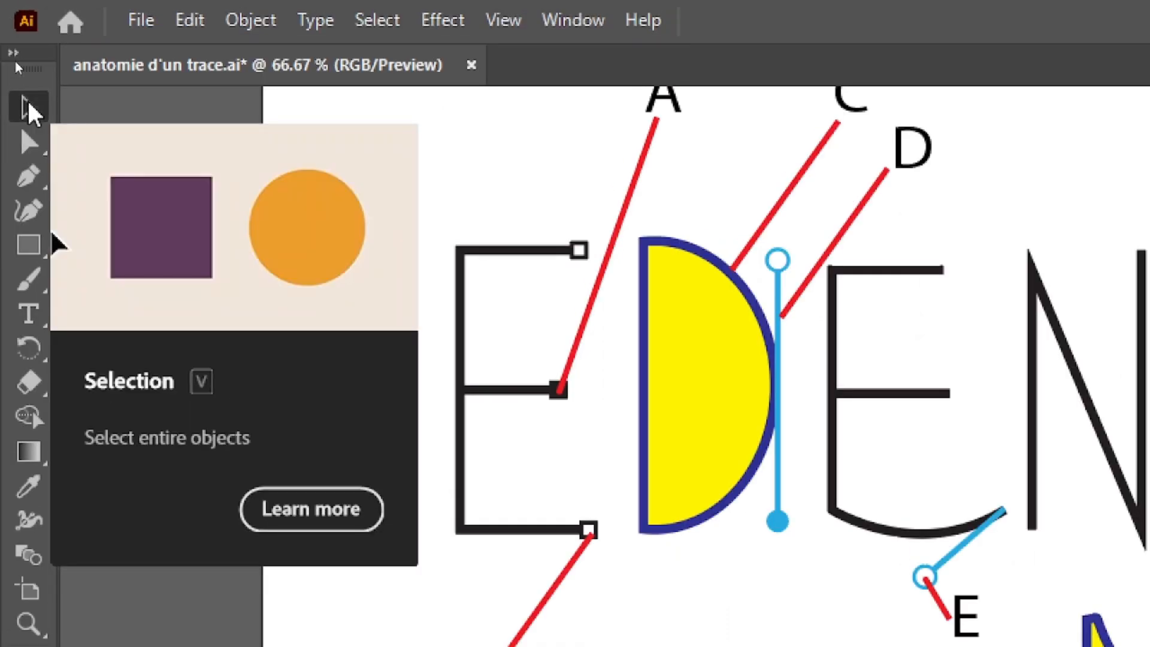
pyautogui.click(33, 145)
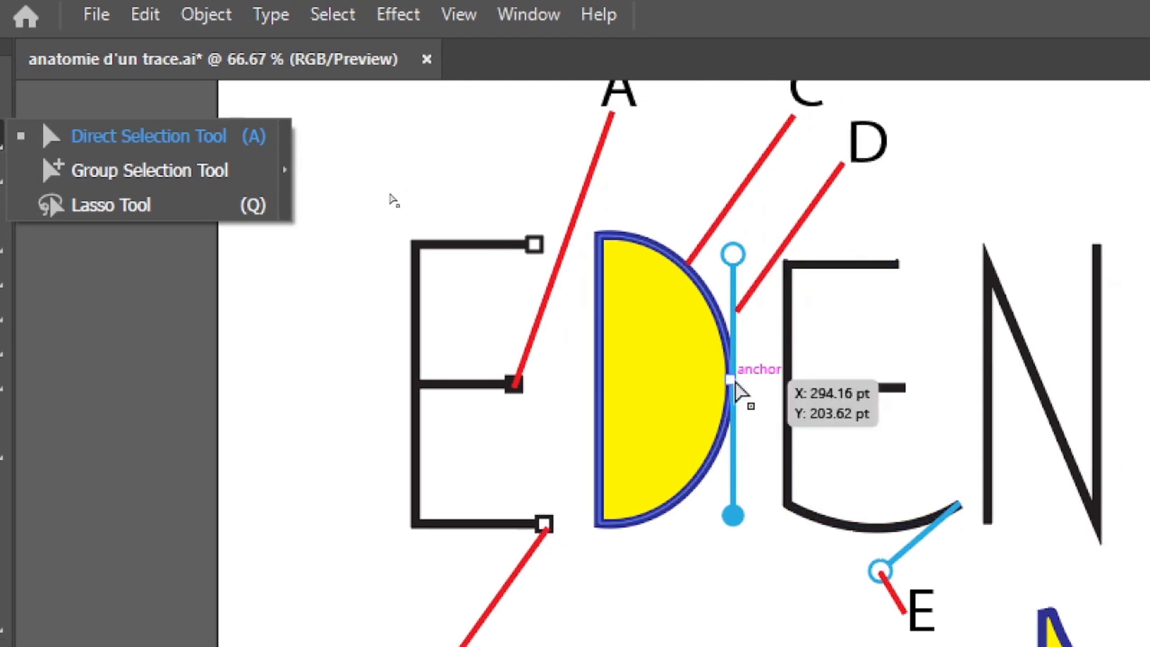
pyautogui.click(732, 381)
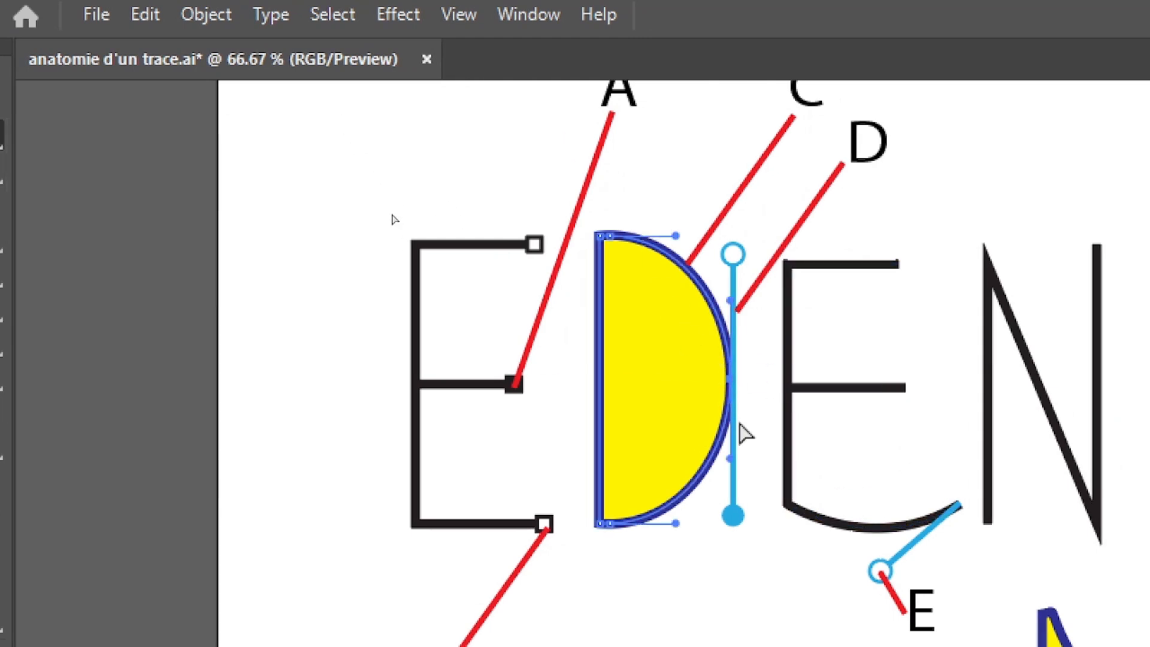
# Move the first E's upper and lower corner anchor points outward, away from the D, and deselect the path.
pyautogui.click(415, 243)
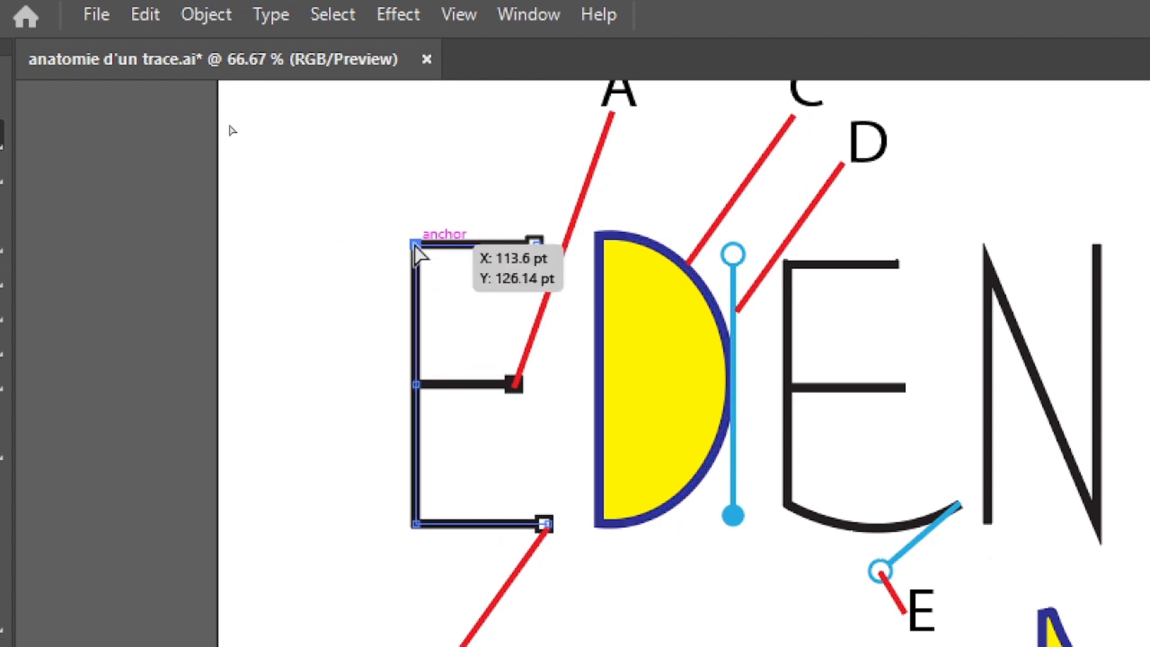
pyautogui.moveTo(415, 243); pyautogui.dragTo(280, 275)
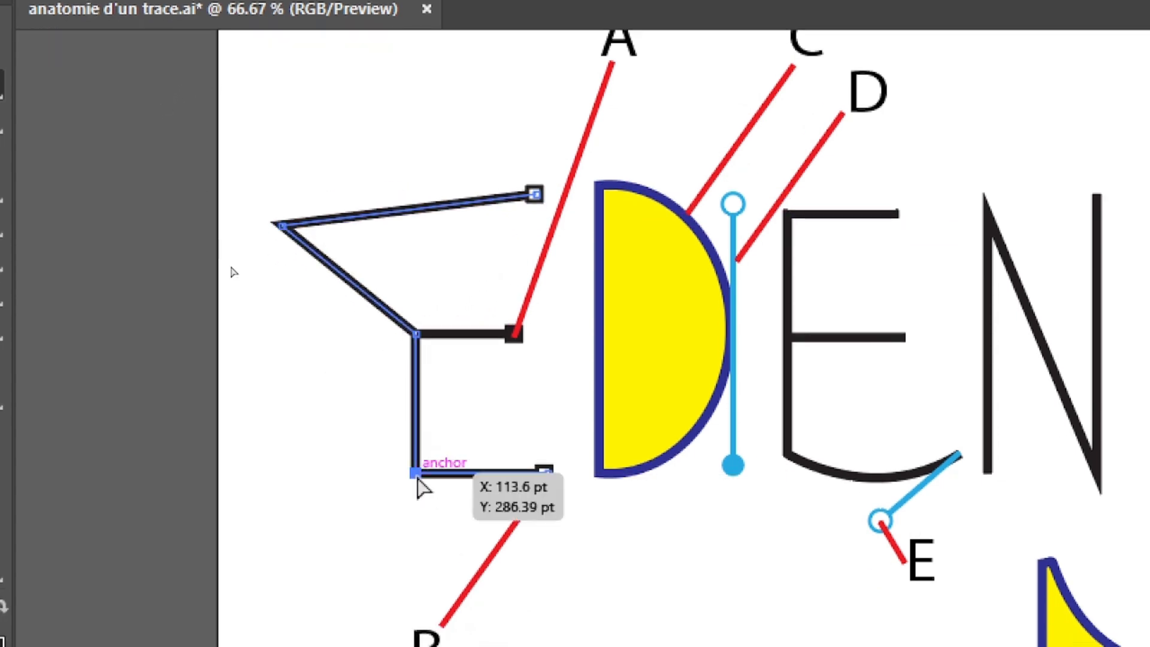
pyautogui.moveTo(418, 479); pyautogui.dragTo(296, 454)
pyautogui.scroll(-2, 602, 537)
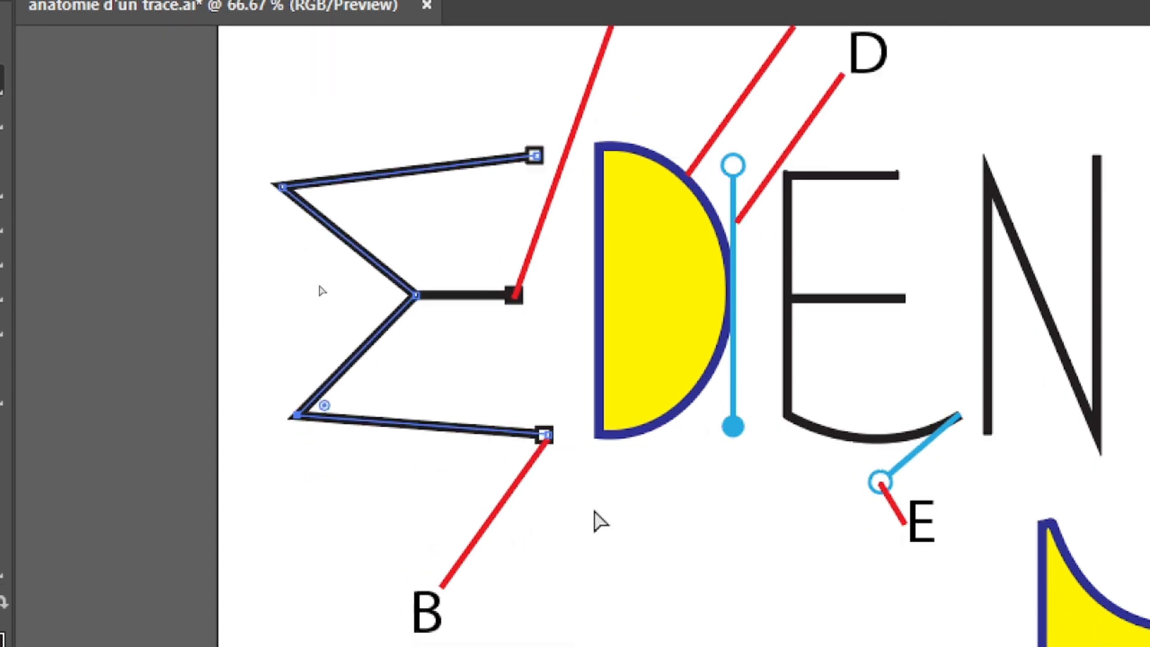
pyautogui.click(620, 532)
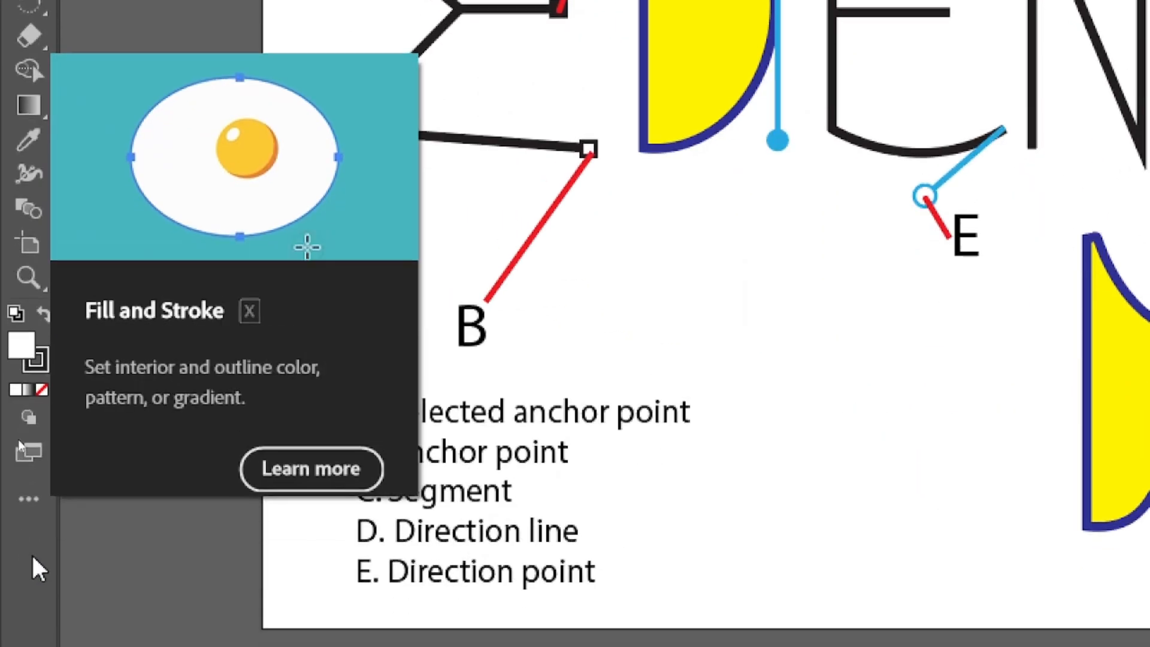
# Switch the toolbar to the full set of tools and view the tools grouped with Shape Builder.
pyautogui.click(31, 500)
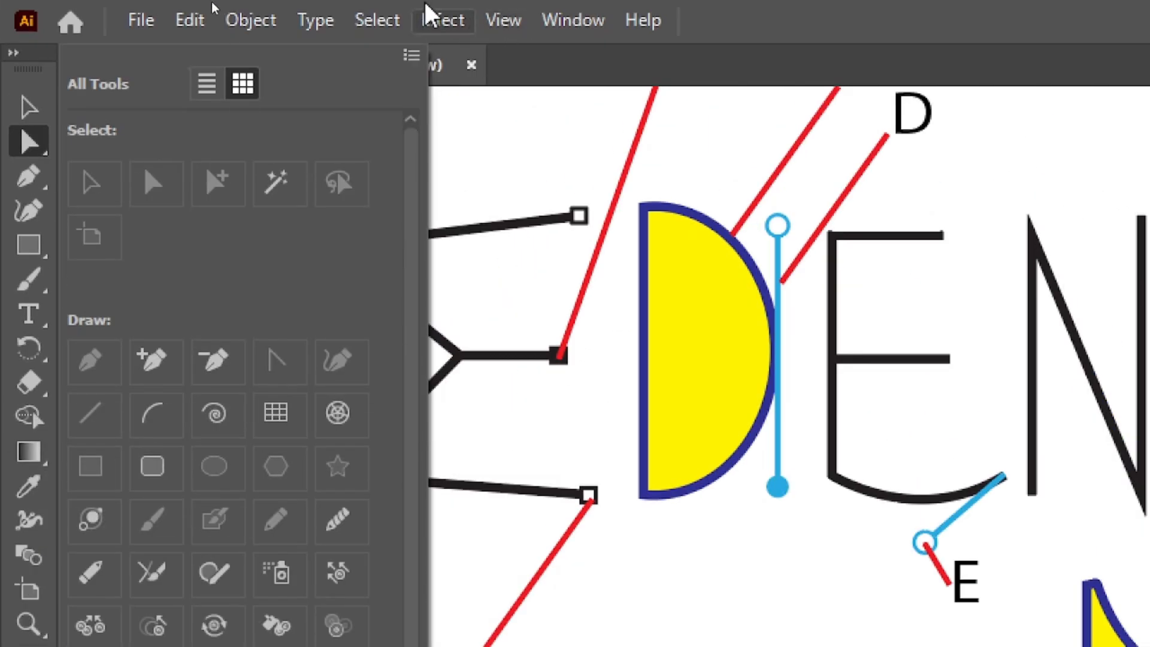
pyautogui.click(411, 57)
pyautogui.click(514, 100)
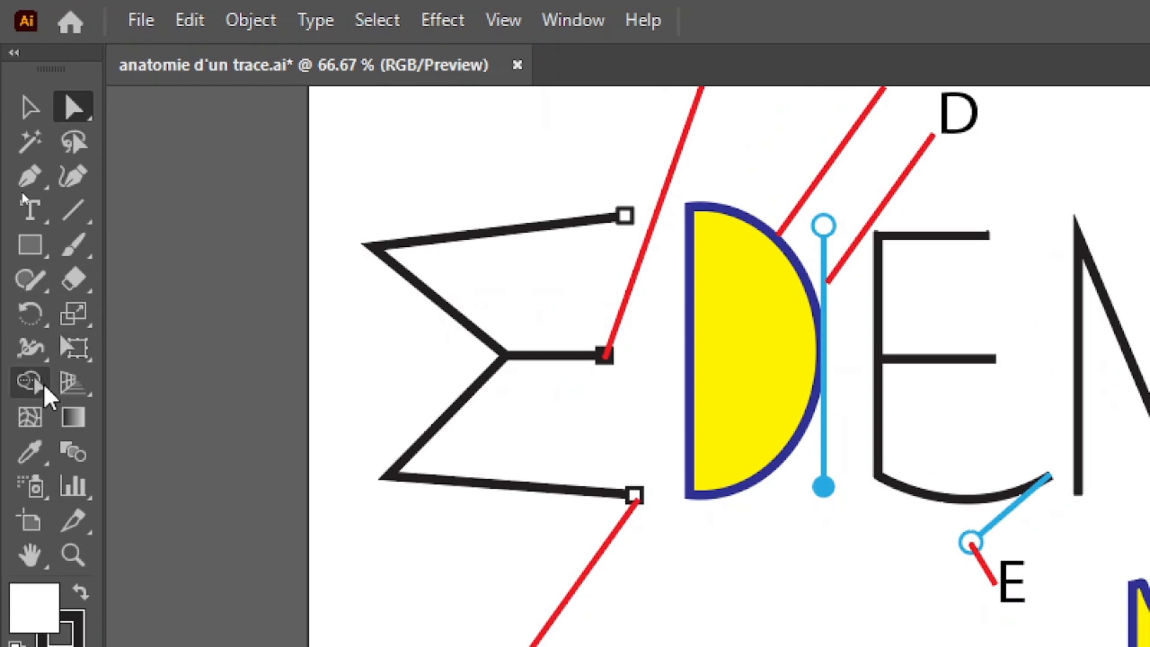
pyautogui.click(43, 385)
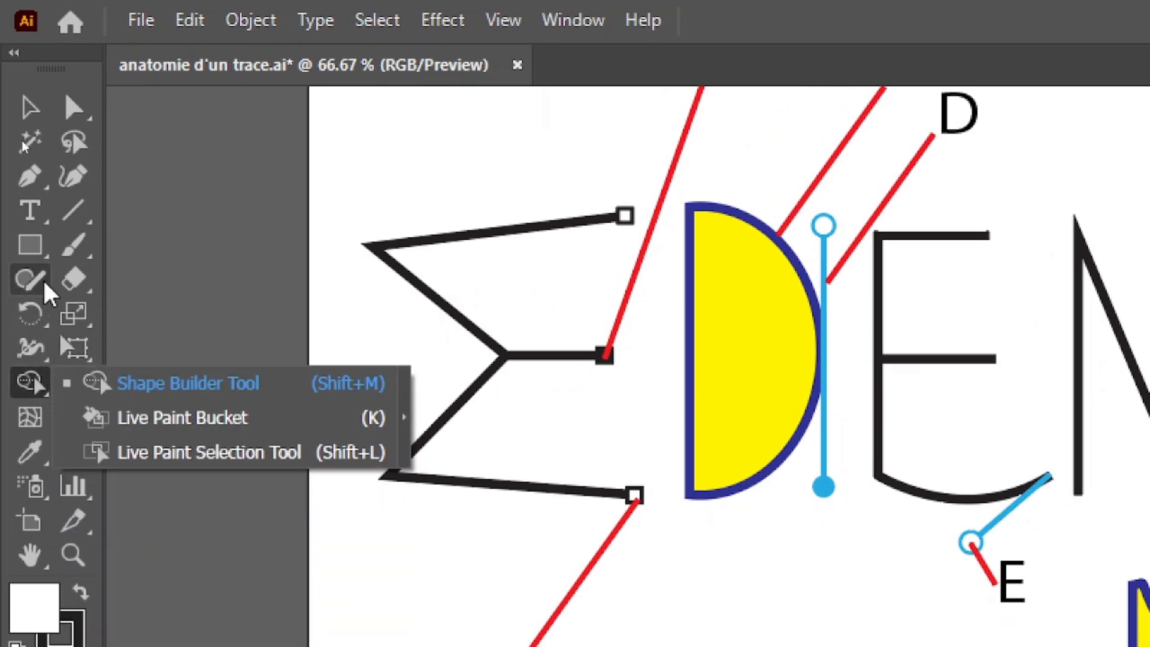
# Select the anchor point at the first E's upper outer corner with the Lasso tool.
pyautogui.click(84, 153)
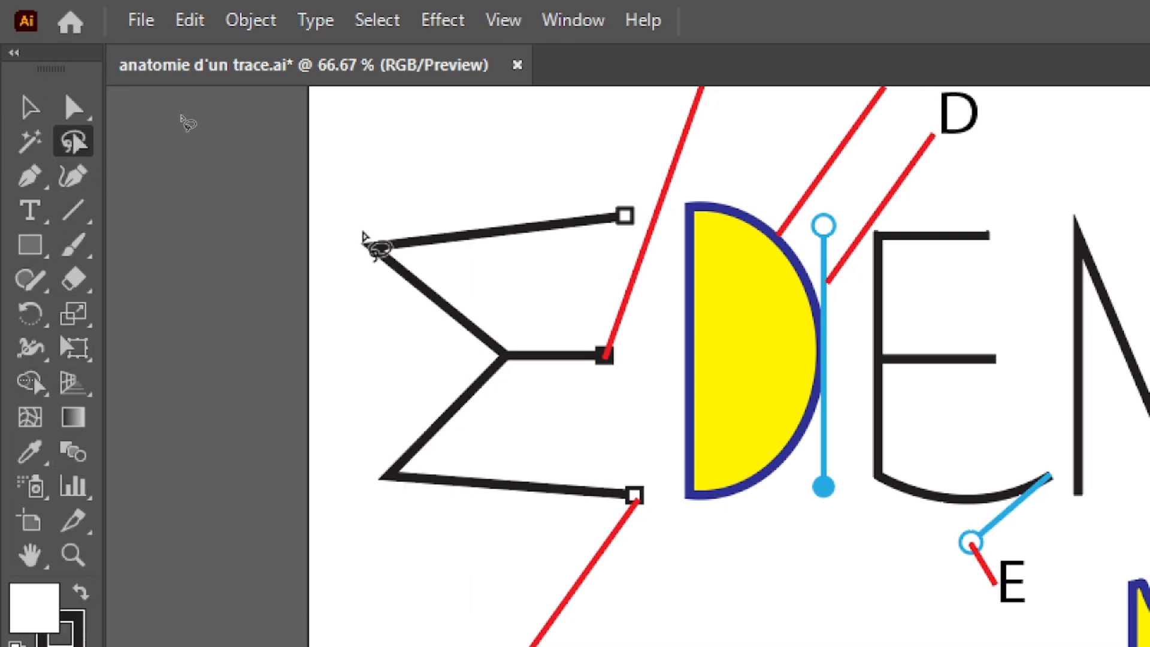
pyautogui.moveTo(361, 220)
pyautogui.mouseDown()
pyautogui.moveTo(351, 281)
pyautogui.moveTo(390, 295)
pyautogui.moveTo(410, 266)
pyautogui.moveTo(407, 234)
pyautogui.moveTo(385, 210)
pyautogui.moveTo(363, 238)
pyautogui.mouseUp()
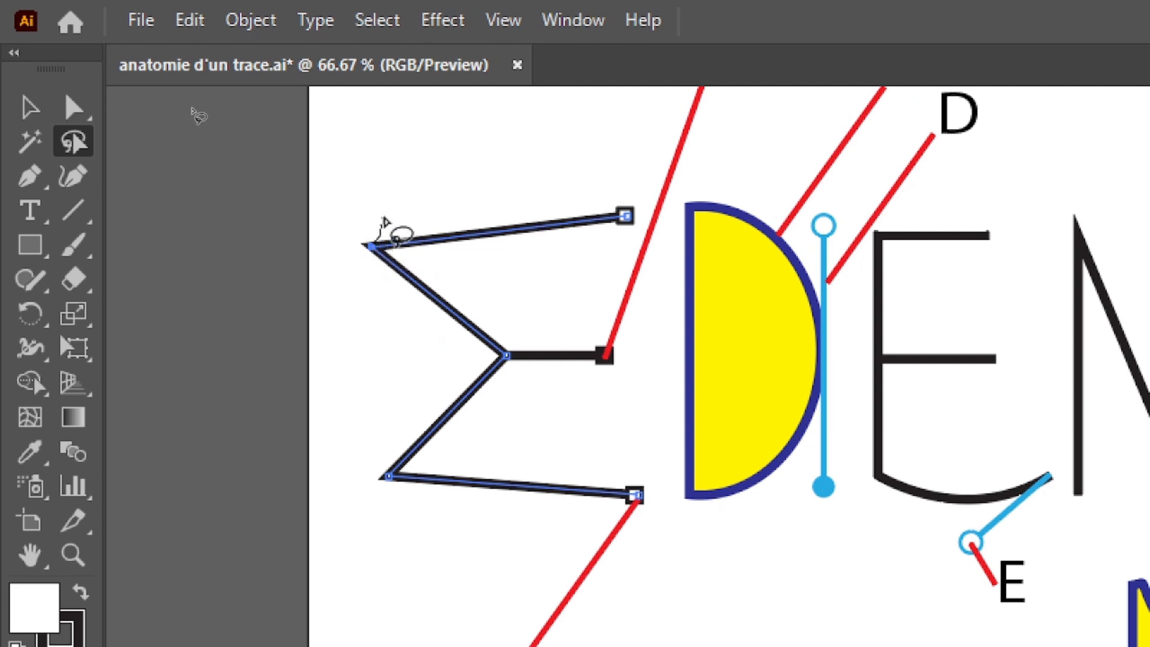
pyautogui.click(390, 246)
pyautogui.moveTo(374, 211)
pyautogui.mouseDown()
pyautogui.moveTo(363, 240)
pyautogui.moveTo(373, 288)
pyautogui.moveTo(410, 272)
pyautogui.moveTo(388, 216)
pyautogui.mouseUp()
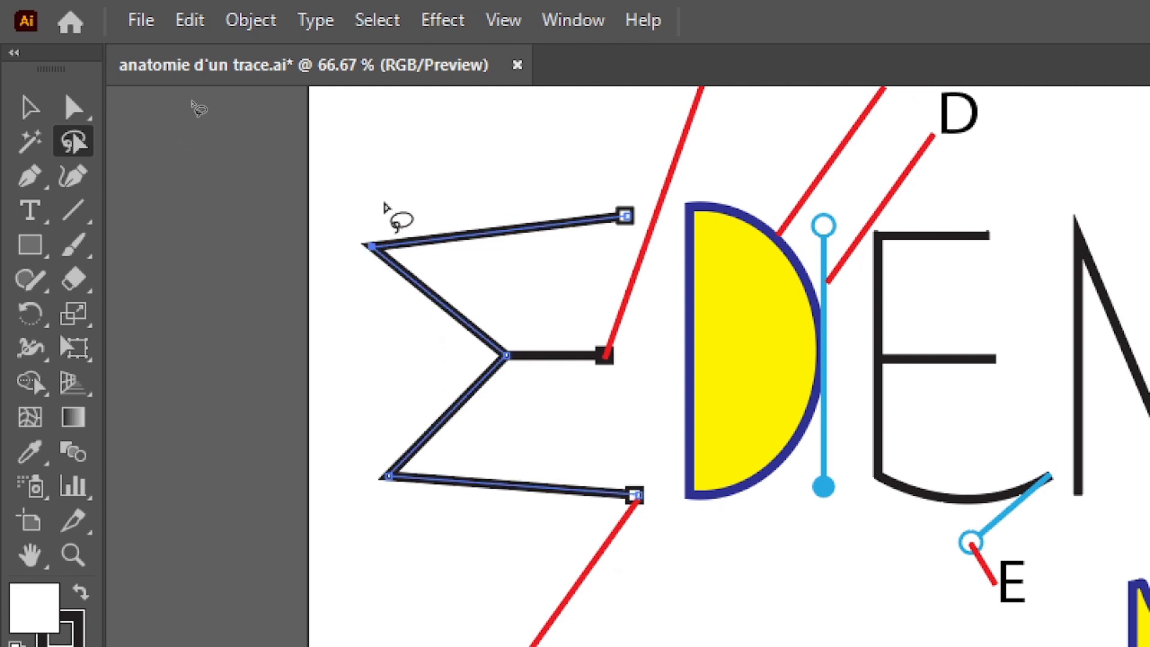
# Move the first E's two outer corner anchor points back toward the D with Direct Selection, the lower one to about X 95 pt, Y 289 pt.
pyautogui.click(71, 105)
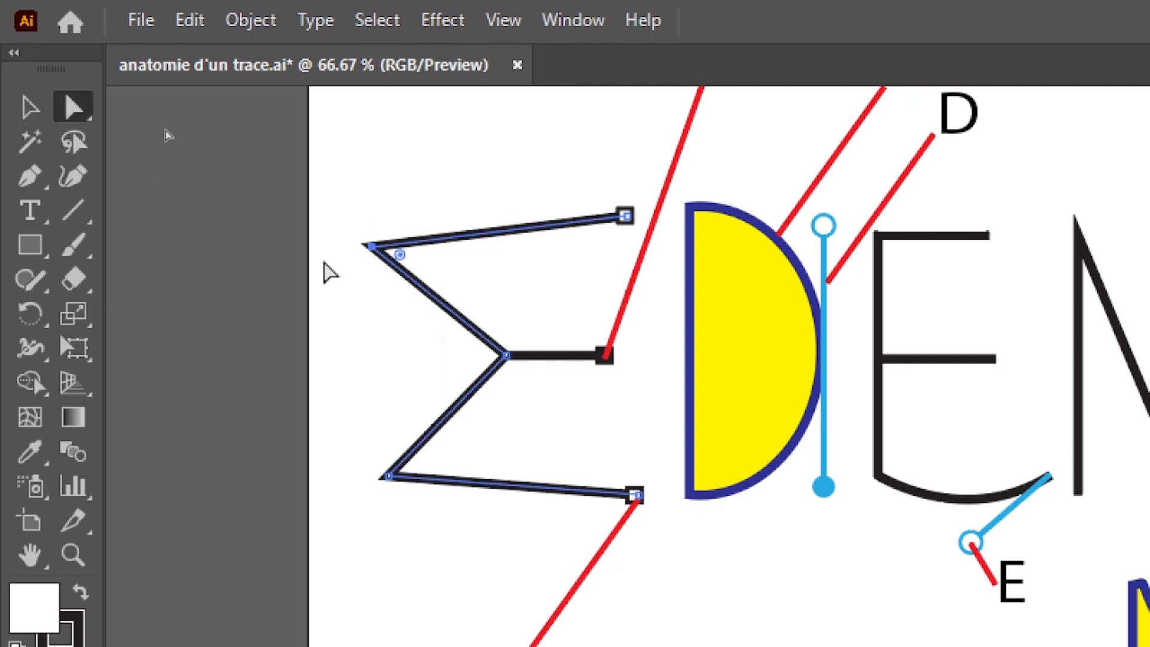
pyautogui.moveTo(371, 247); pyautogui.dragTo(455, 238)
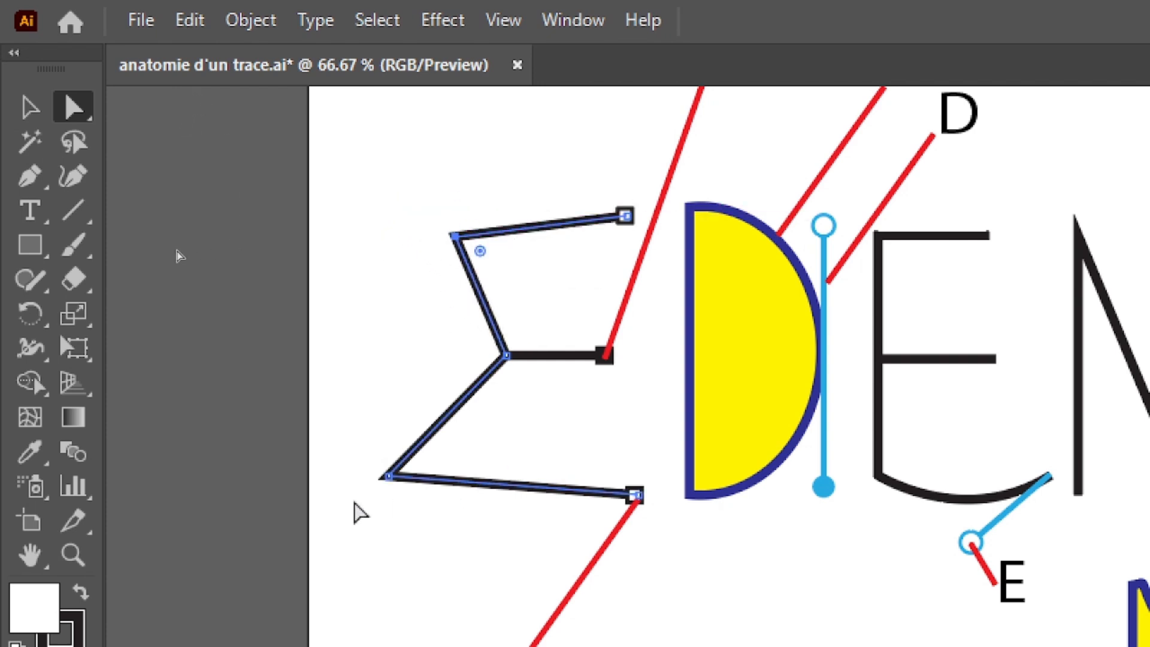
pyautogui.moveTo(388, 477); pyautogui.dragTo(473, 499)
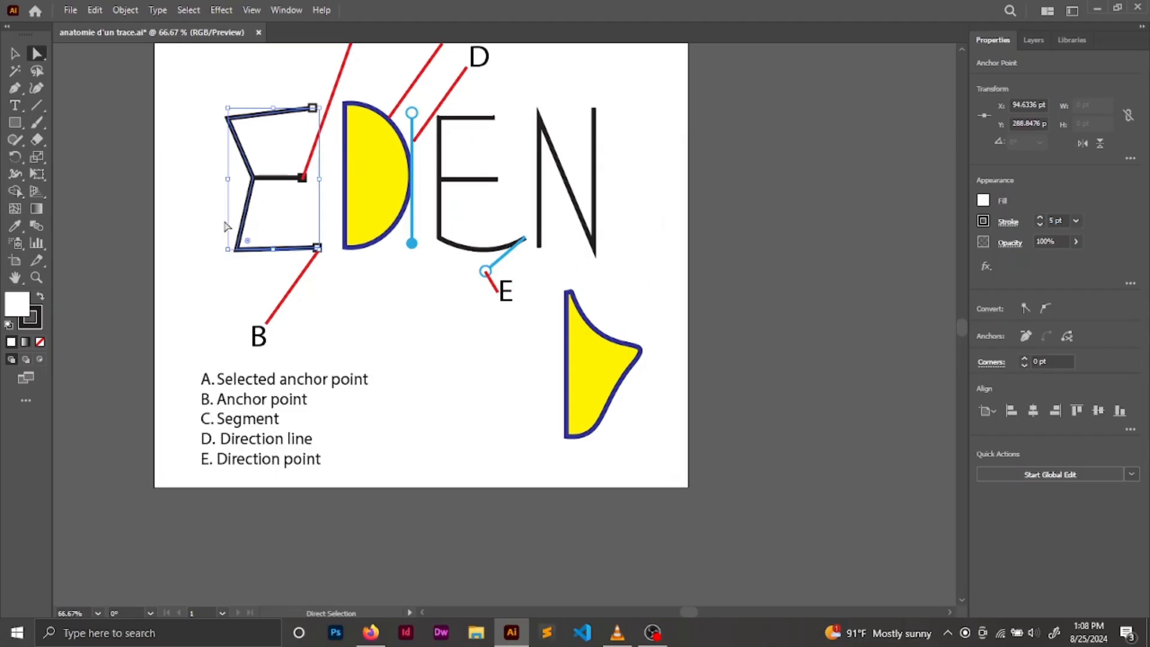
pyautogui.moveTo(434, 332); pyautogui.dragTo(532, 444)
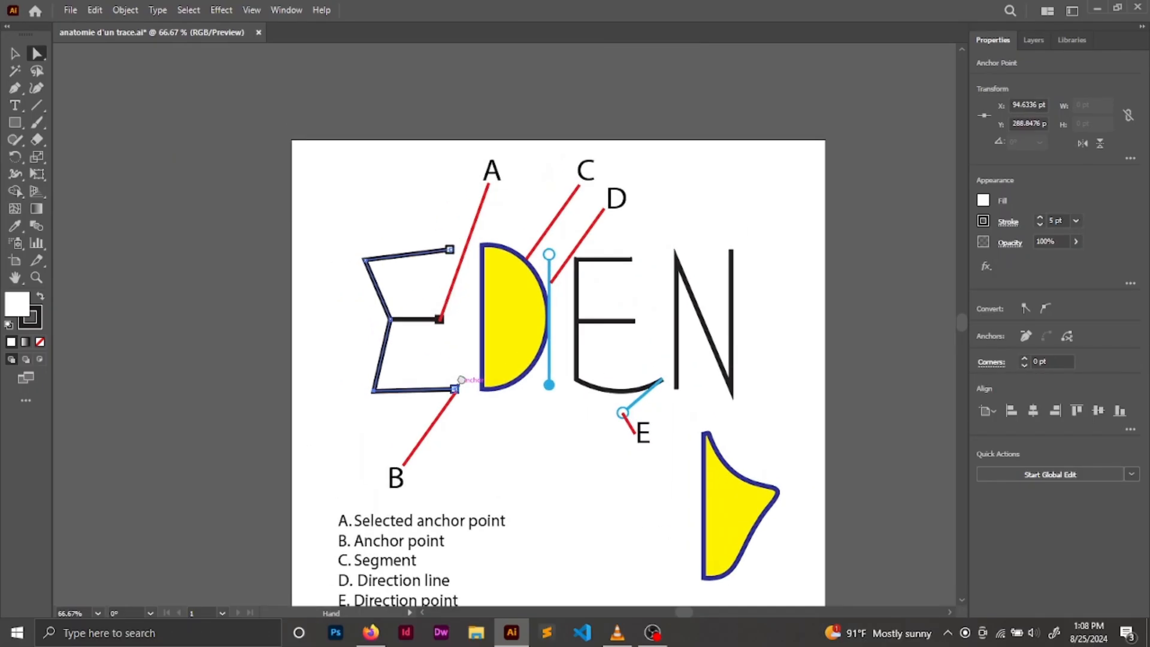
pyautogui.scroll(-2, 466, 328)
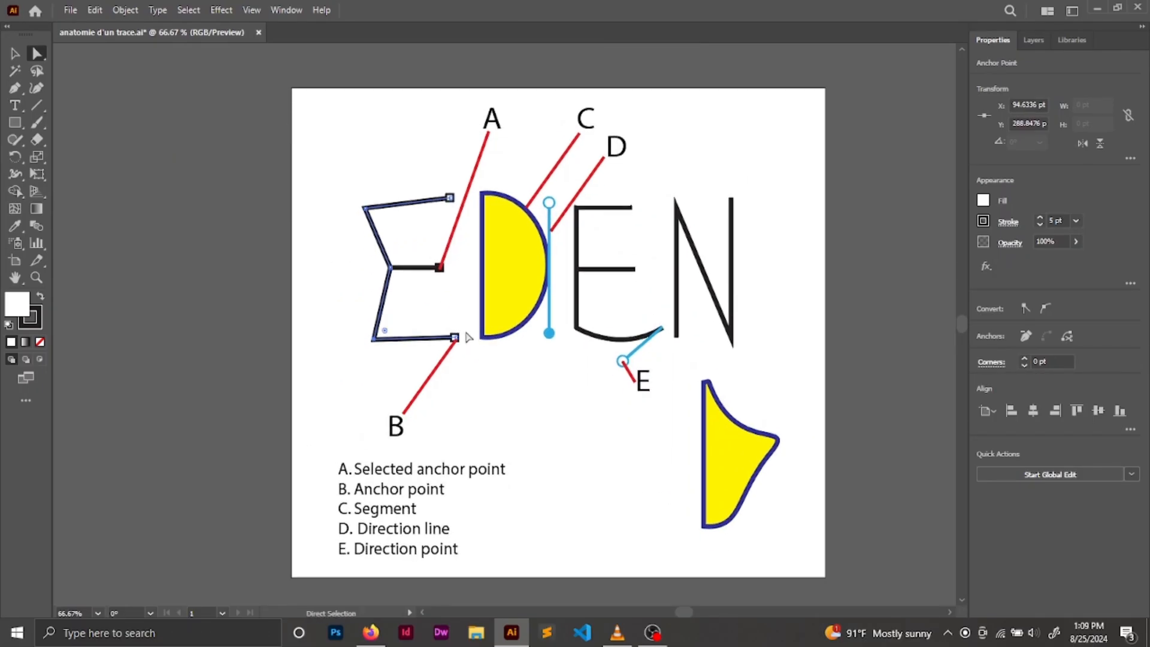